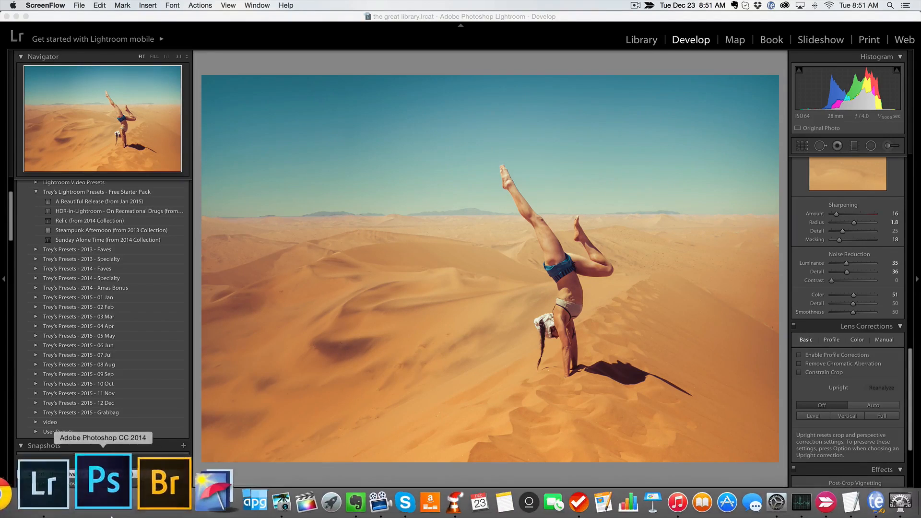
# - Extract Trey's Lightroom Presets - Free Starter Pack.zip on the Desktop and open the extracted folder
pyautogui.click(35, 489)
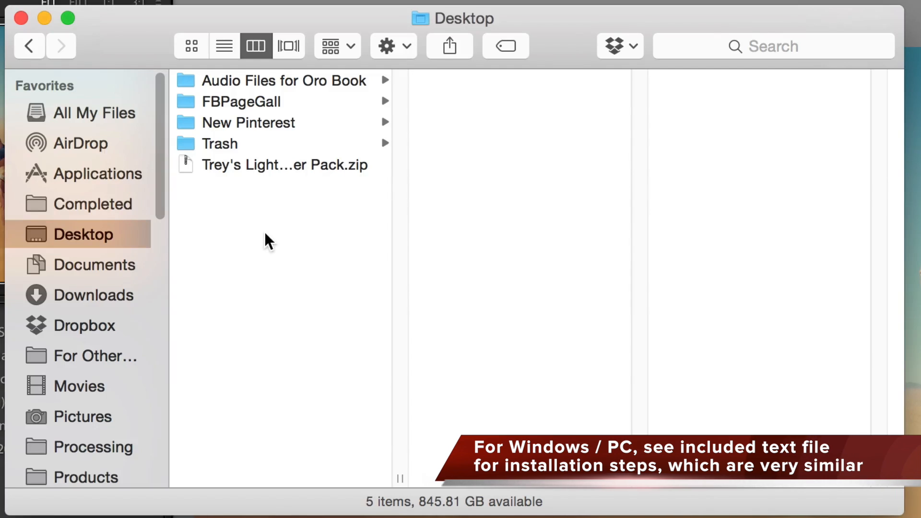
pyautogui.click(270, 164)
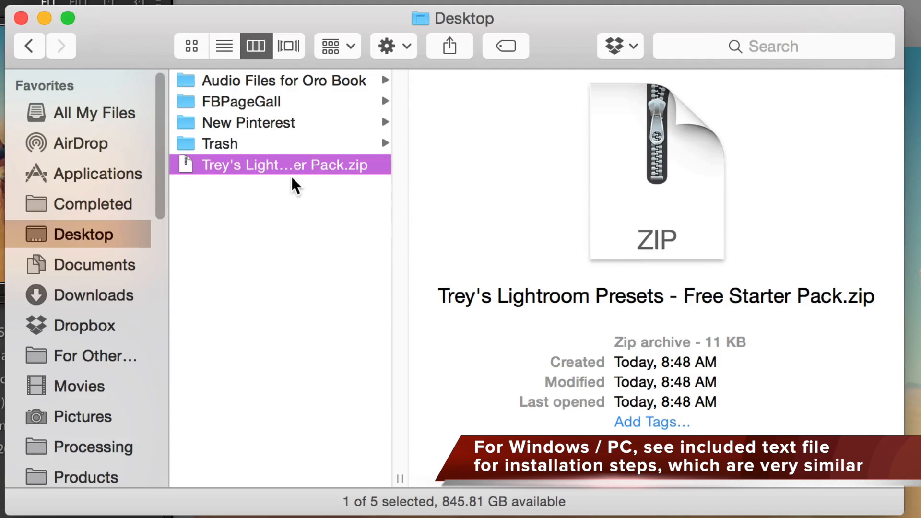
pyautogui.doubleClick(272, 169)
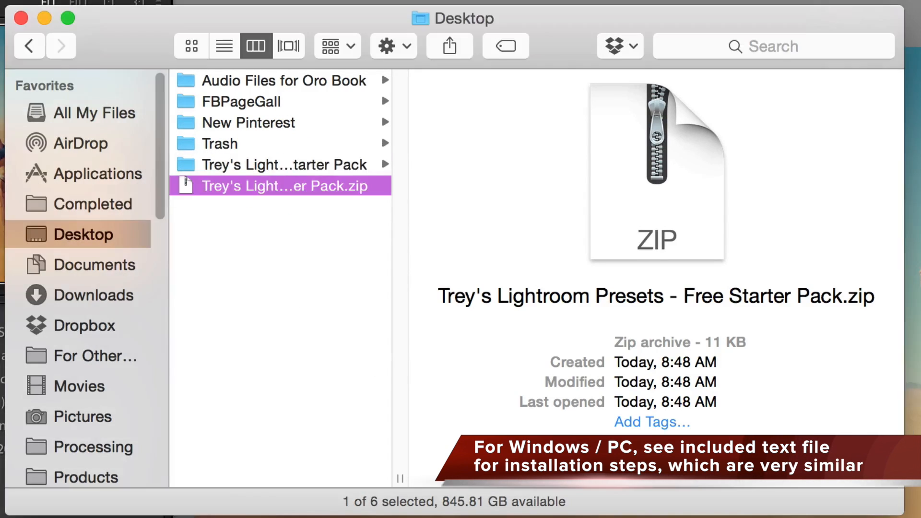
pyautogui.click(278, 166)
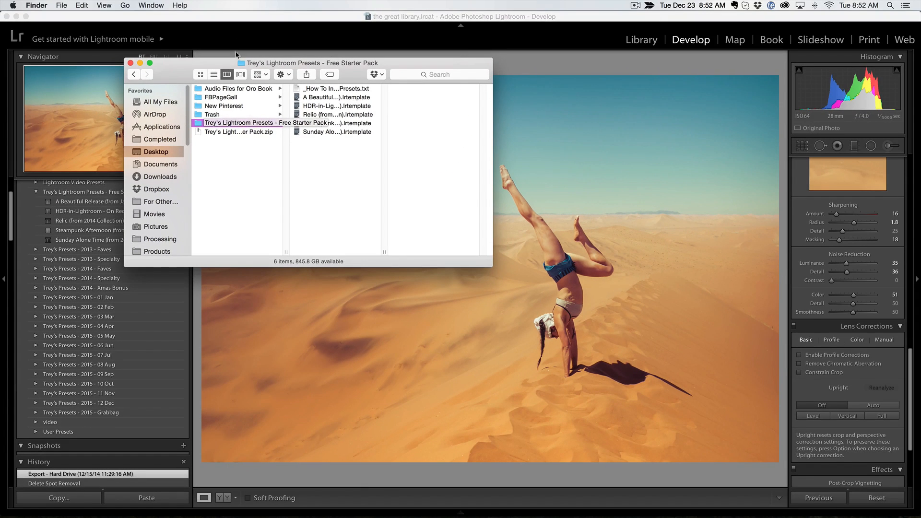
# - Switch to Lightroom and reveal the Lightroom presets folder from the Presets preferences
pyautogui.click(228, 23)
pyautogui.click(43, 5)
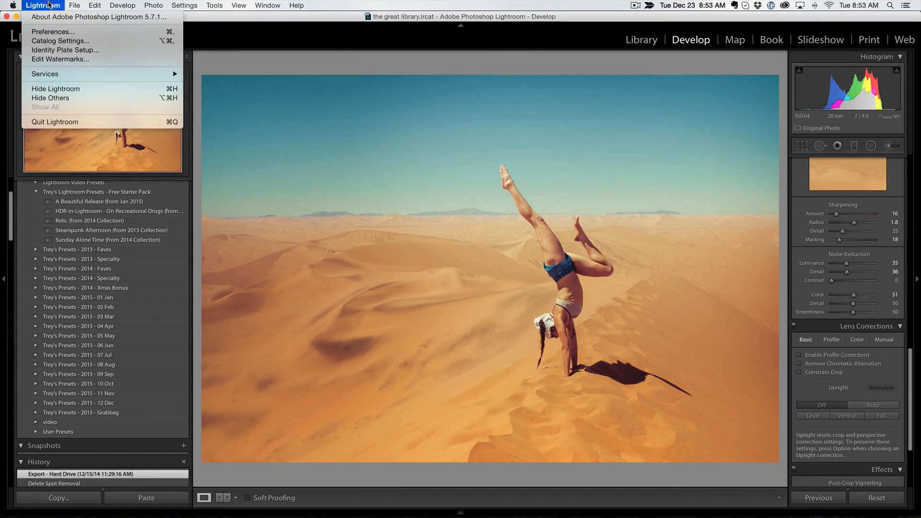
pyautogui.click(47, 31)
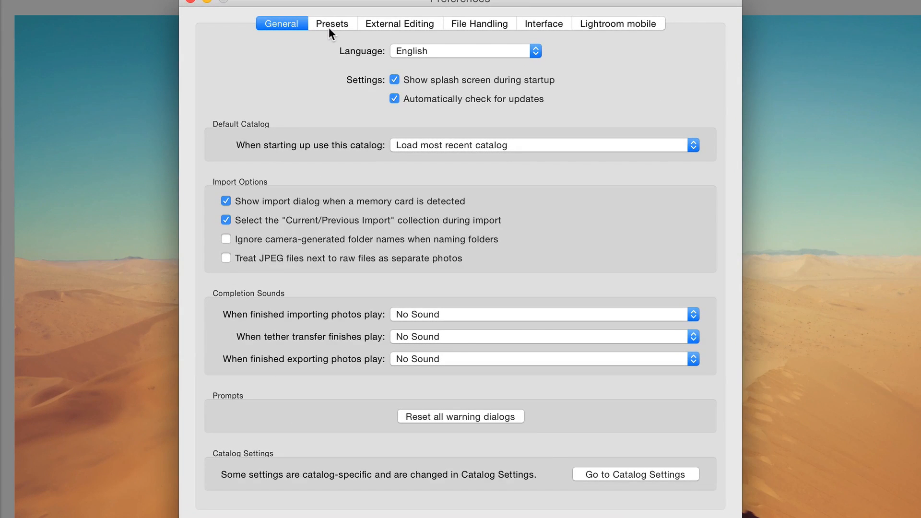
pyautogui.click(329, 27)
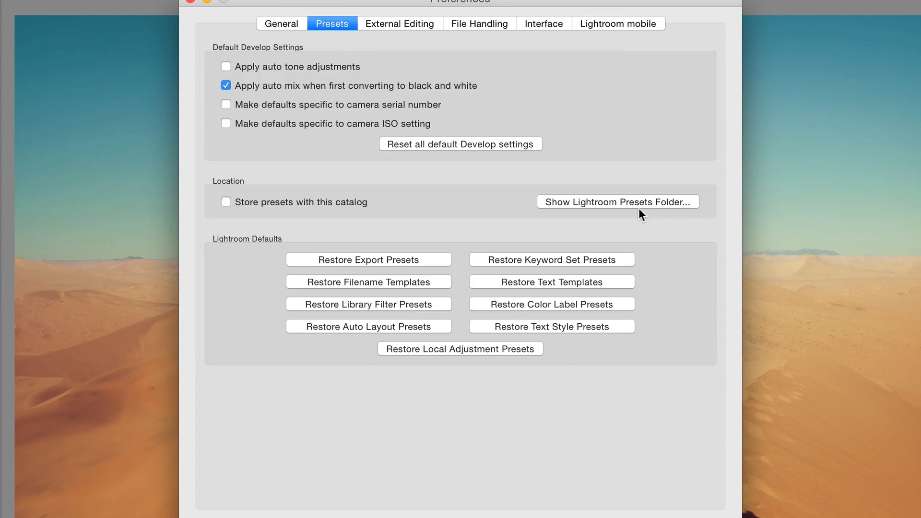
pyautogui.click(606, 203)
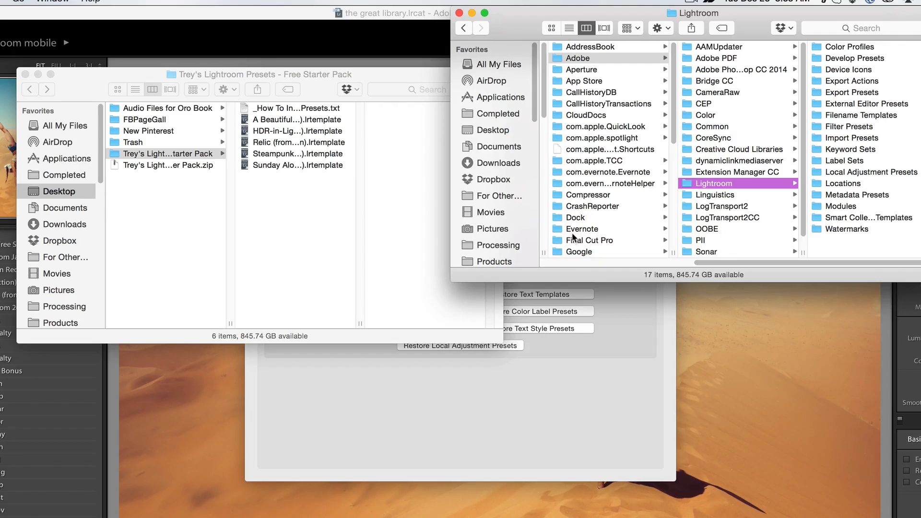
# - Move the extracted Free Starter Pack folder from the Desktop into Lightroom's Develop Presets folder and return to Lightroom
pyautogui.moveTo(507, 32); pyautogui.dragTo(202, 310)
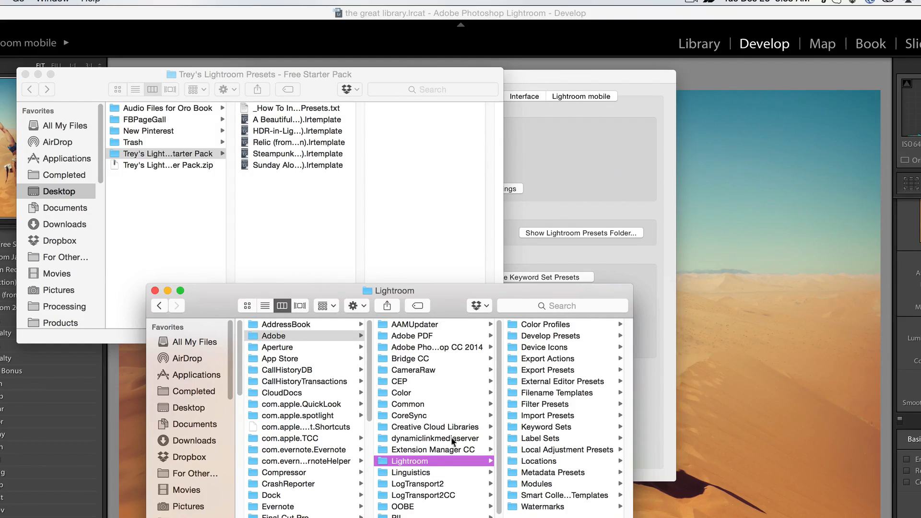
pyautogui.click(550, 336)
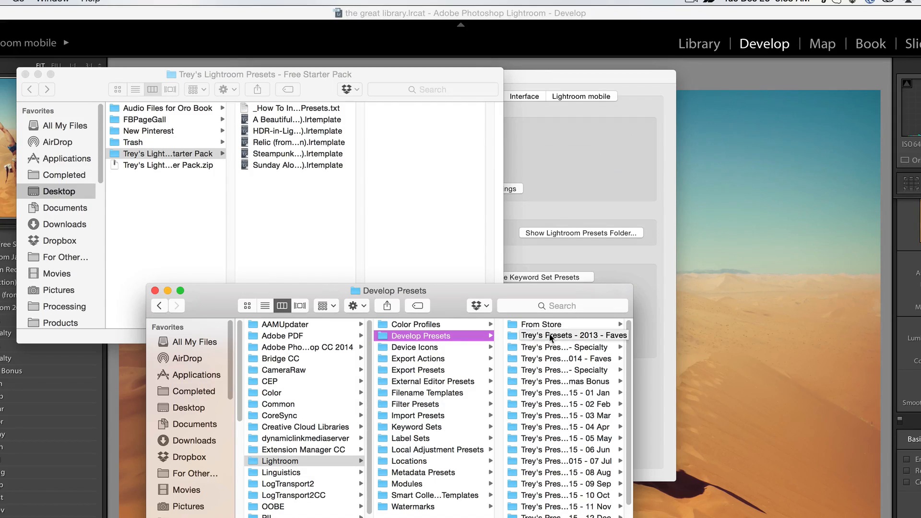
pyautogui.click(127, 76)
pyautogui.moveTo(126, 76); pyautogui.dragTo(389, 44)
pyautogui.moveTo(202, 305); pyautogui.dragTo(146, 344)
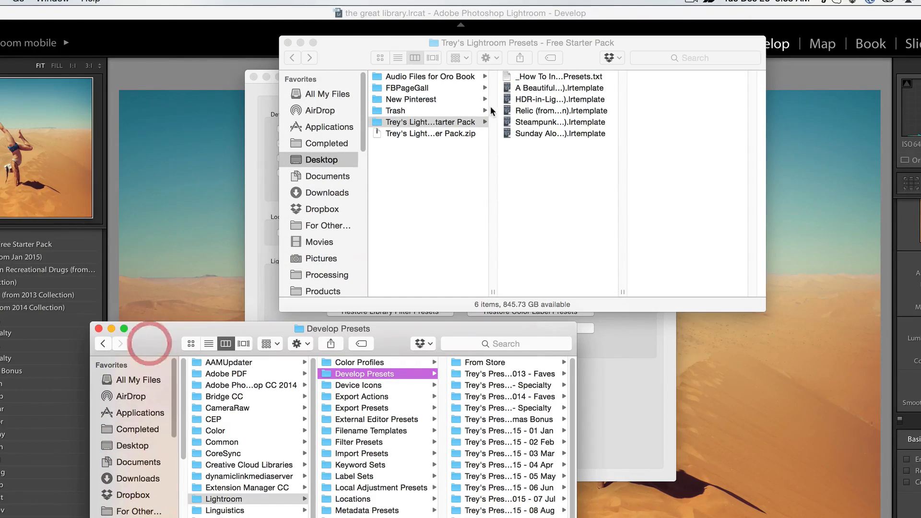
pyautogui.moveTo(404, 122); pyautogui.dragTo(343, 375)
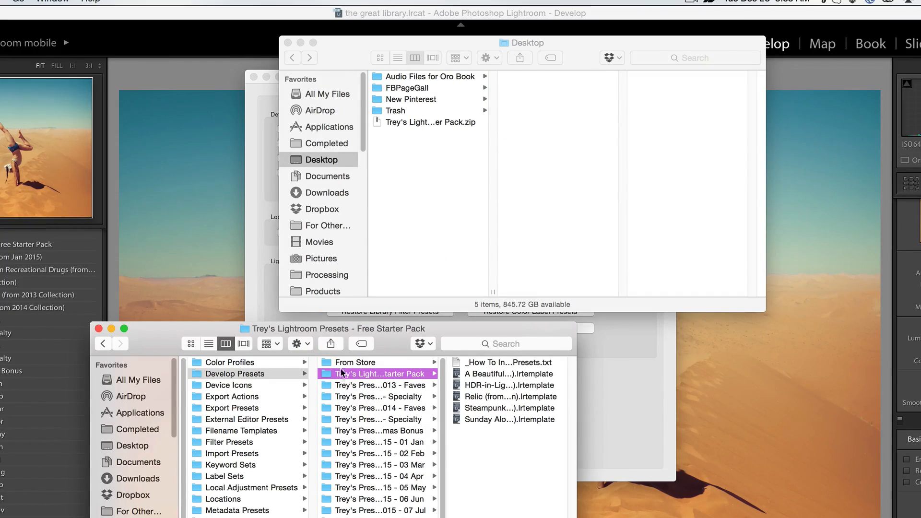
pyautogui.click(186, 13)
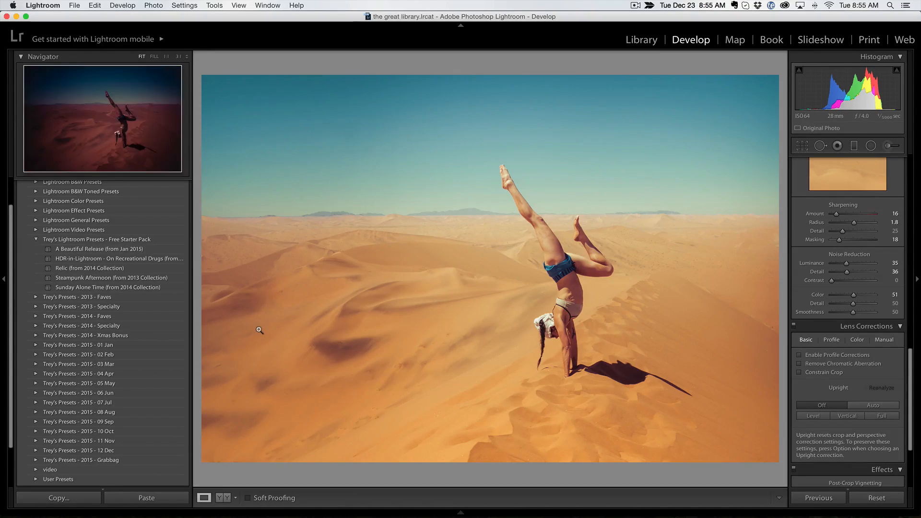
# - Apply the A Beautiful Release (from Jan 2015) starter pack preset to the next photo and compare it with the before view
pyautogui.press('Right')
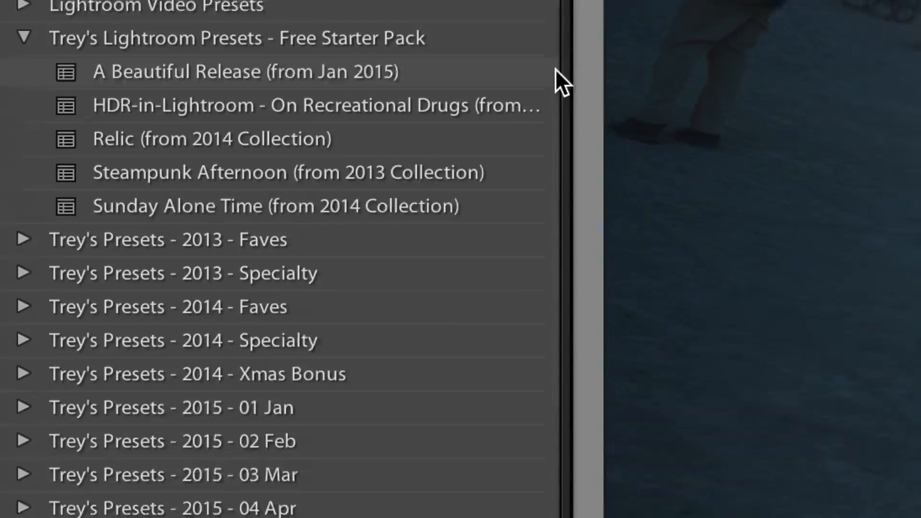
pyautogui.click(527, 53)
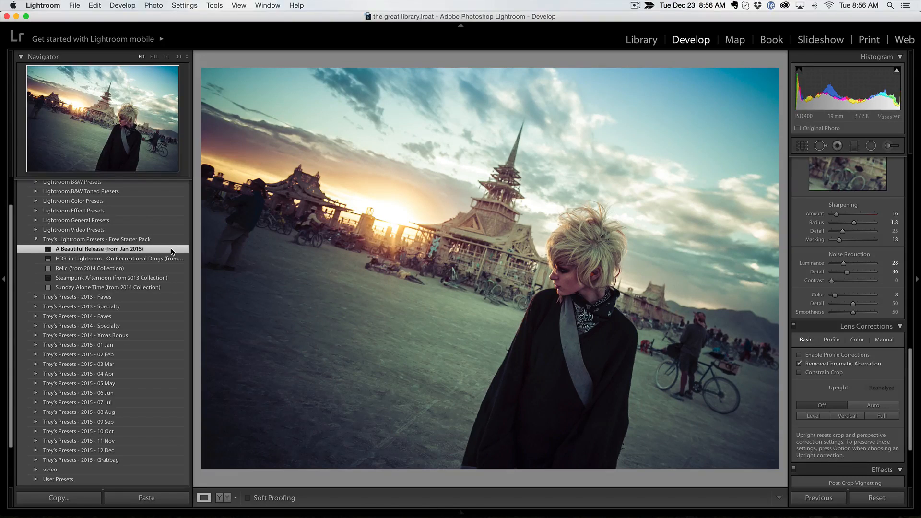
pyautogui.press('\\')
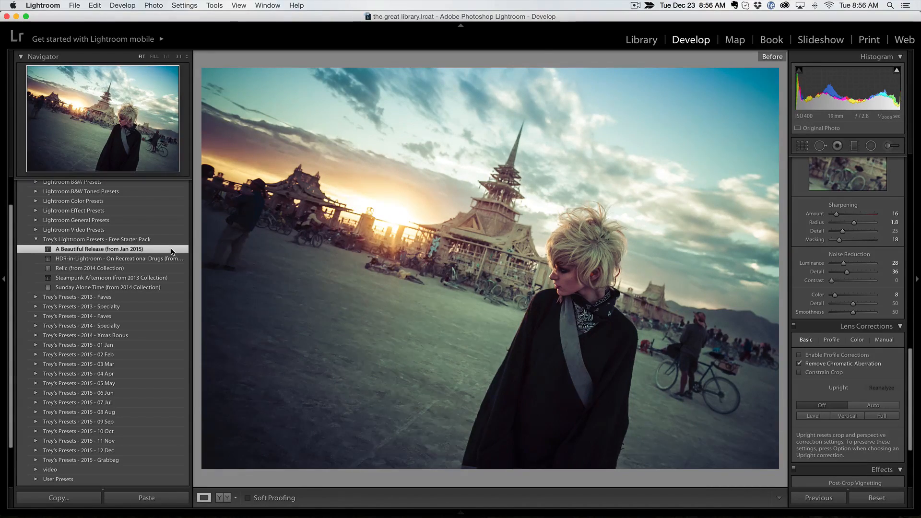
pyautogui.press('\\')
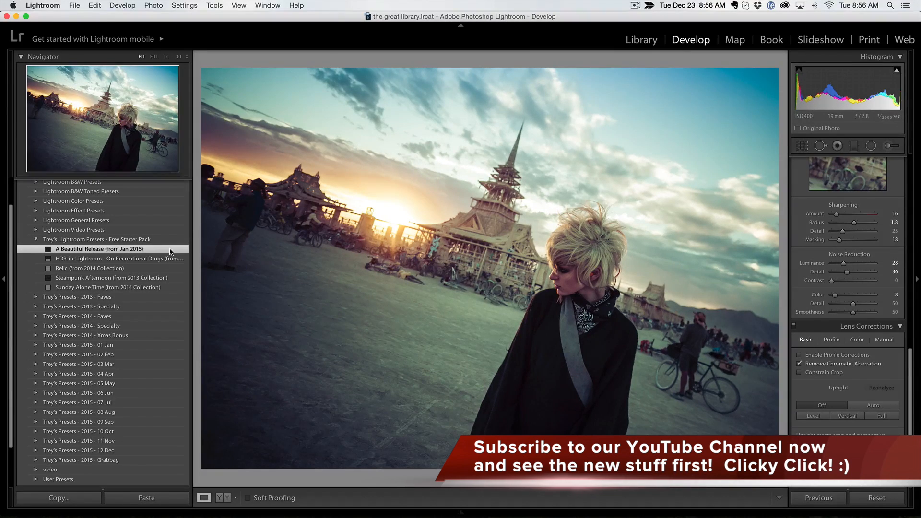
# - Look over the presets in the Trey's Presets - 2015 - 01 Jan group and collapse it again
pyautogui.click(36, 345)
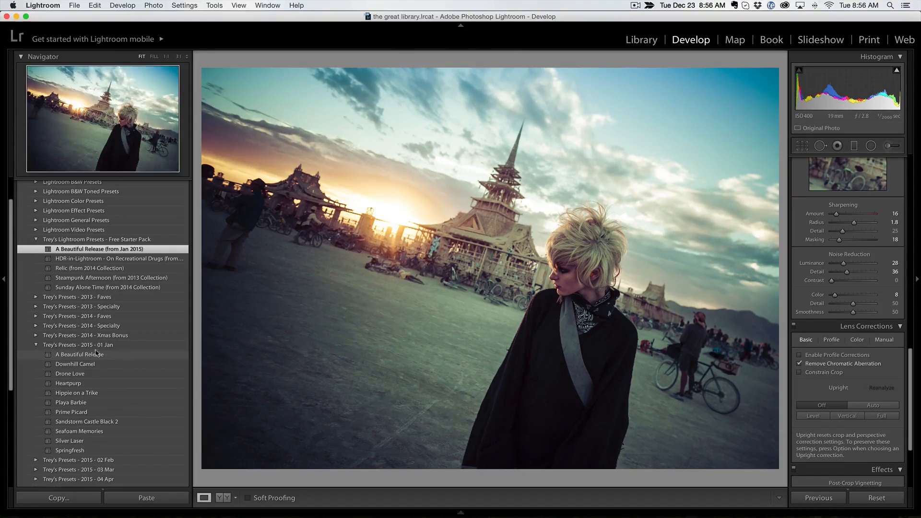
pyautogui.click(36, 345)
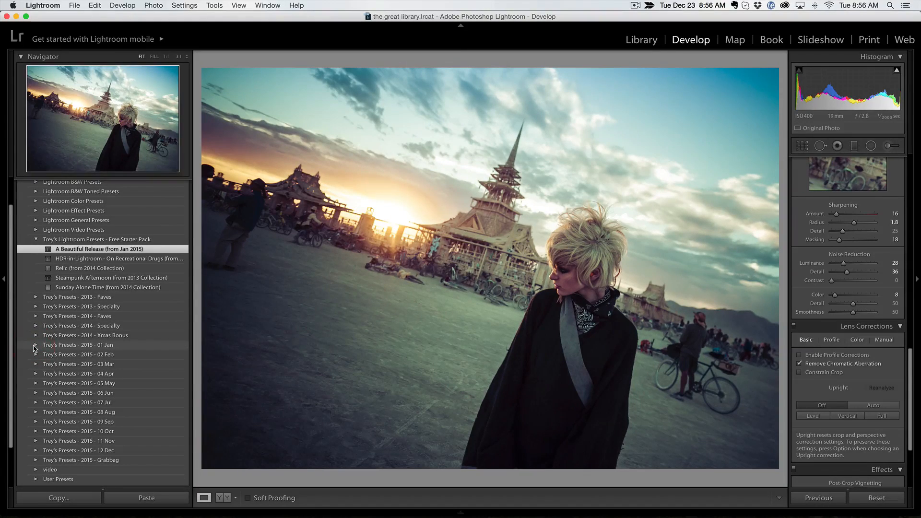
# - Apply the Samurai Kiss preset from Trey's Presets - 2014 - Xmas Bonus to the photo of the fisherman with the lantern
pyautogui.press('Right')
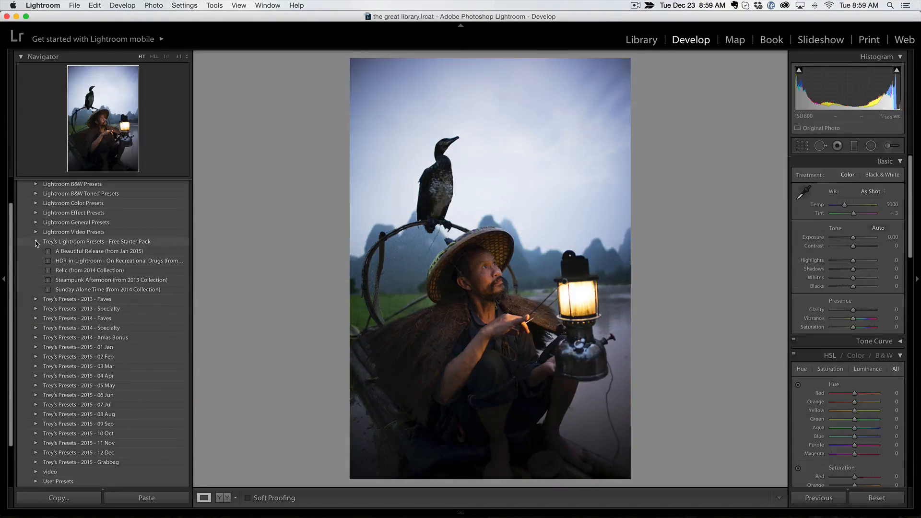
pyautogui.click(36, 242)
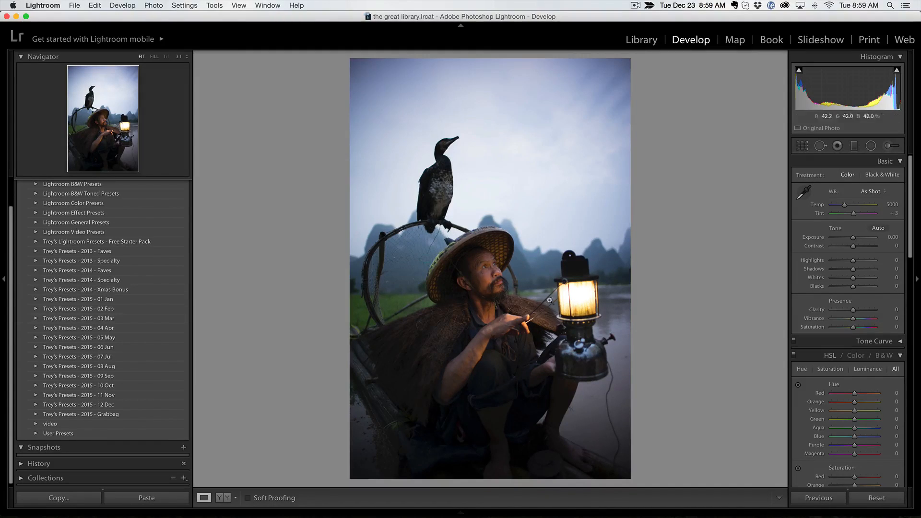
pyautogui.click(35, 290)
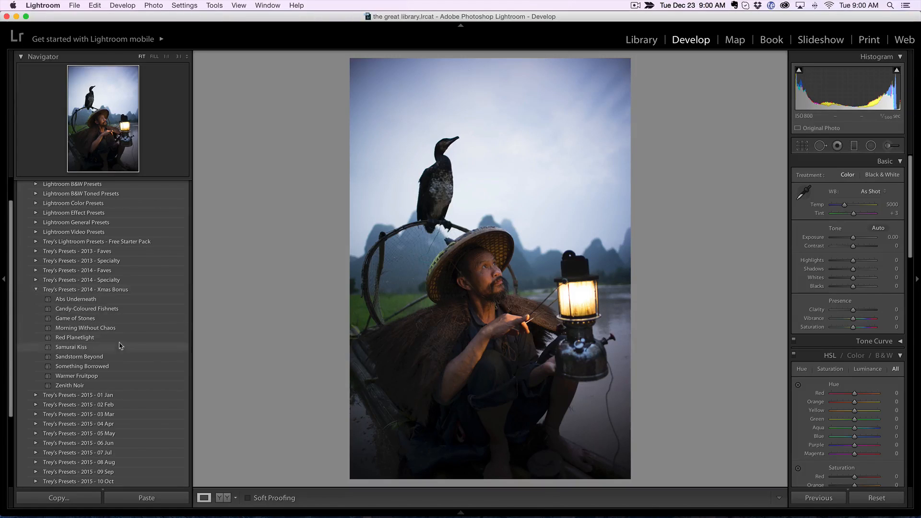
pyautogui.click(99, 347)
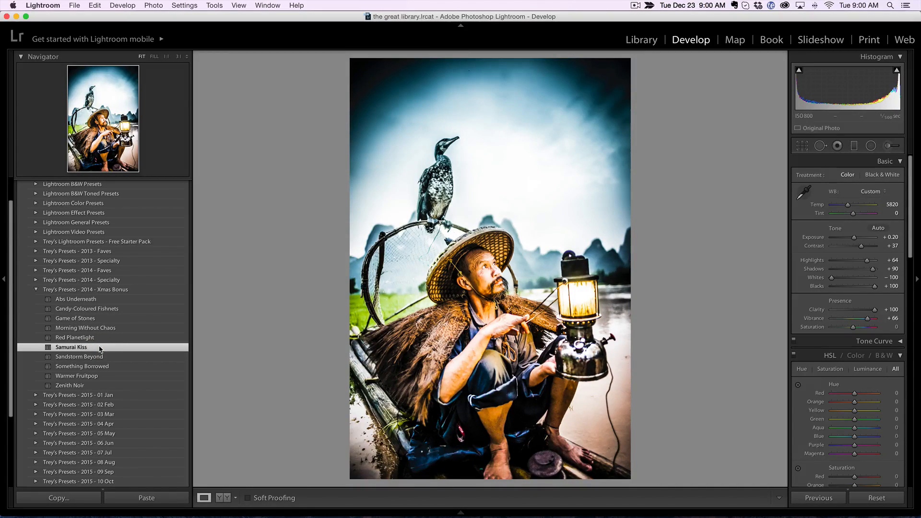
# - Apply the Abs Underneath preset to the fisherman photo instead and compare it with the before view
pyautogui.click(94, 300)
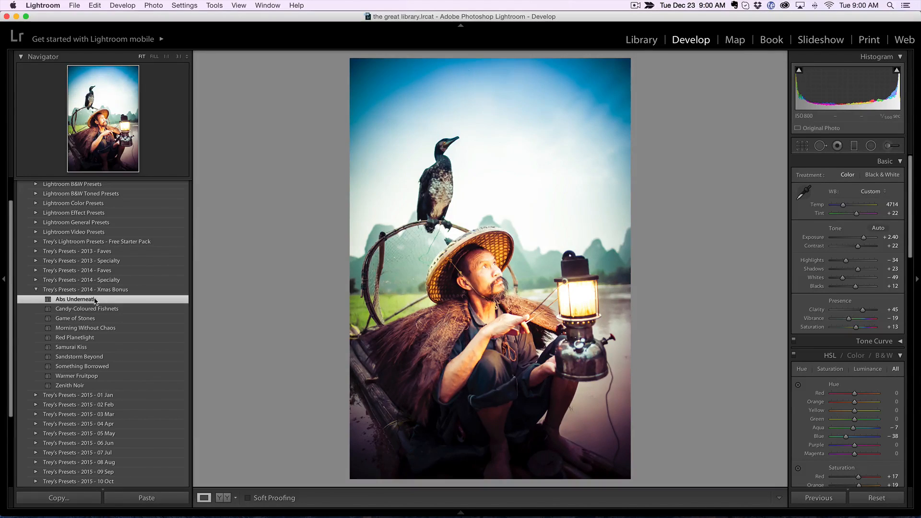
pyautogui.press('\\')
pyautogui.press('\\')
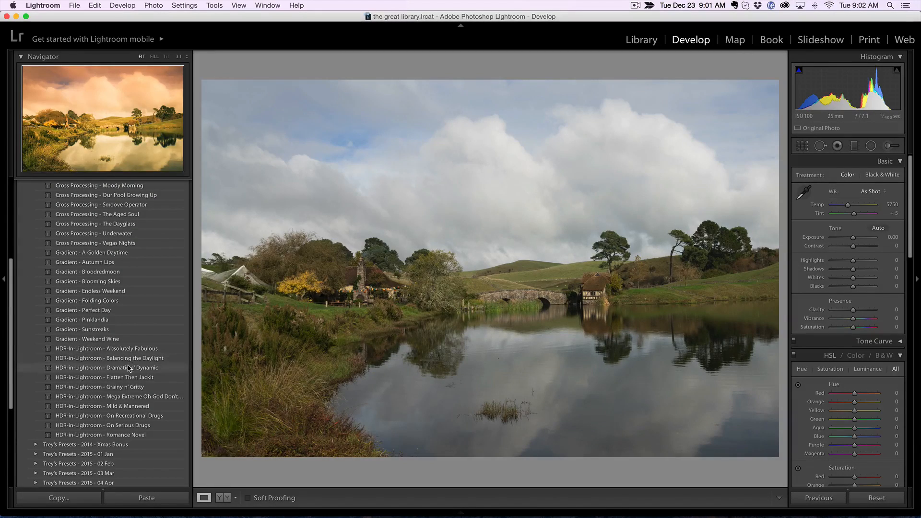
# - Apply the HDR-in-Lightroom - Dramatic n' Dynamic preset to the lake photo and weaken the post-crop vignetting Amount to about -8
pyautogui.click(129, 368)
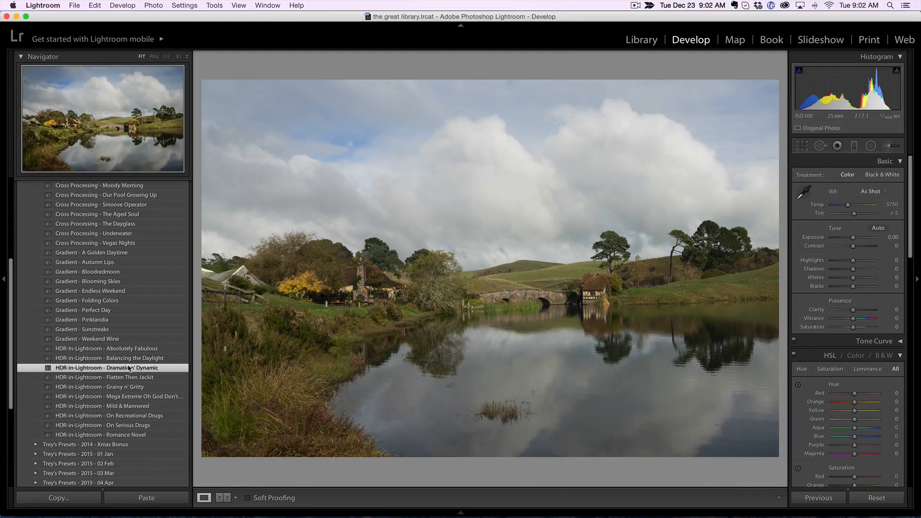
pyautogui.click(129, 368)
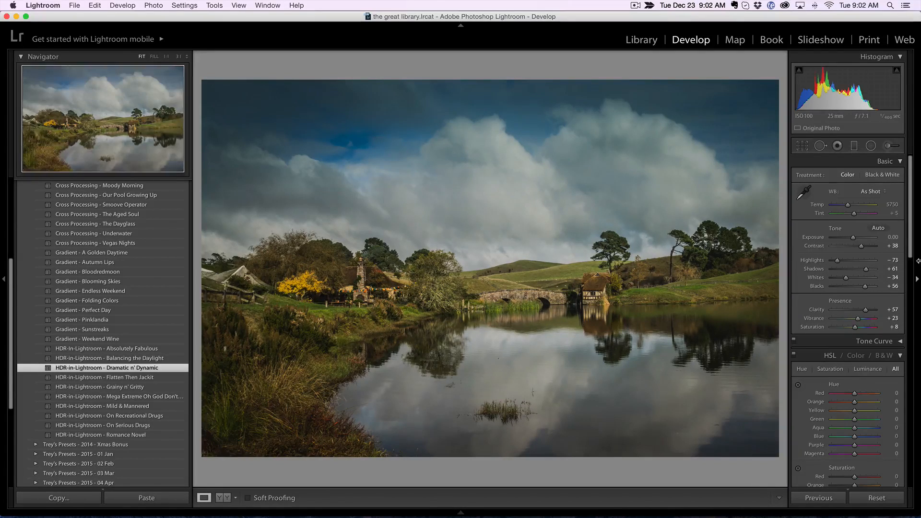
pyautogui.moveTo(911, 249); pyautogui.dragTo(907, 479)
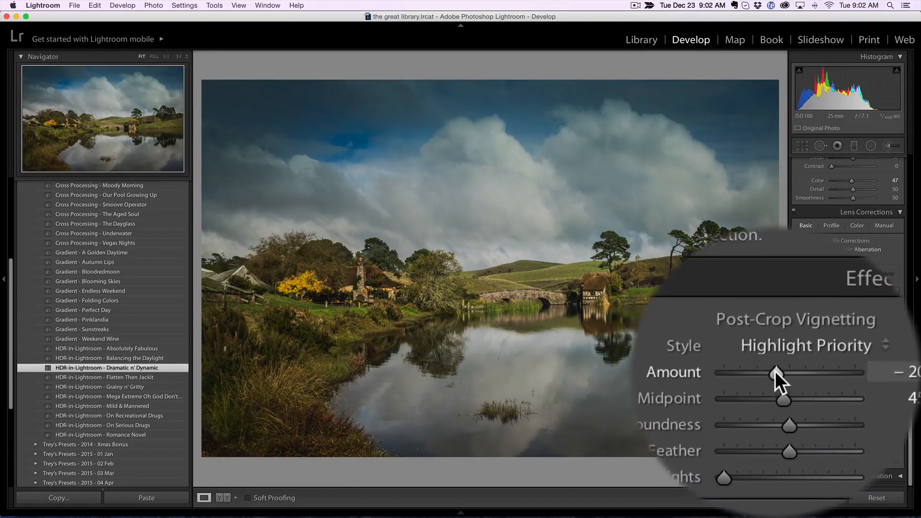
pyautogui.moveTo(848, 386); pyautogui.dragTo(852, 386)
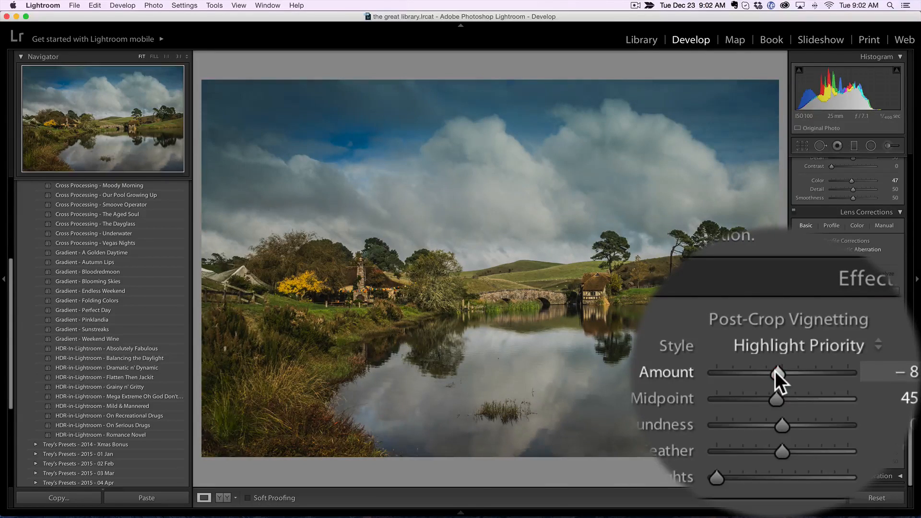
pyautogui.moveTo(776, 373); pyautogui.dragTo(777, 373)
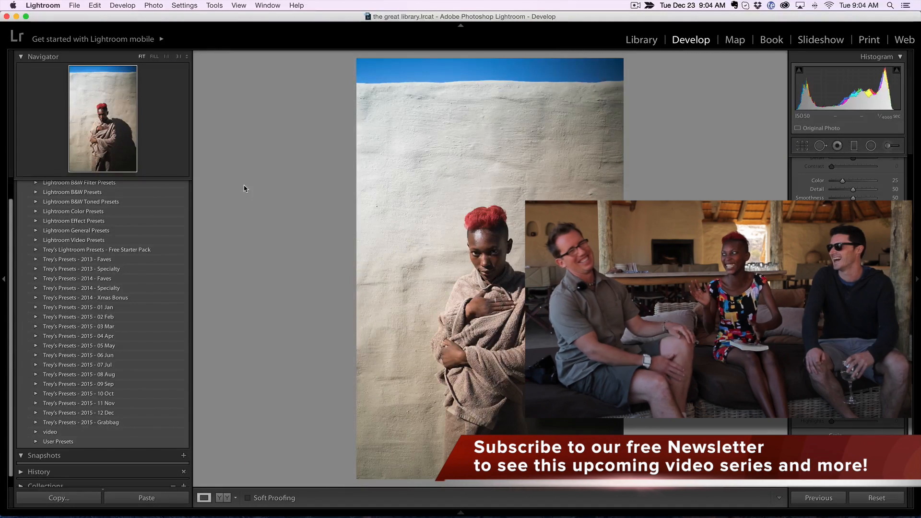
# - Apply the Party of Kids preset from Trey's Presets - 2015 - 02 Feb to the wall portrait and compare before and after
pyautogui.click(35, 318)
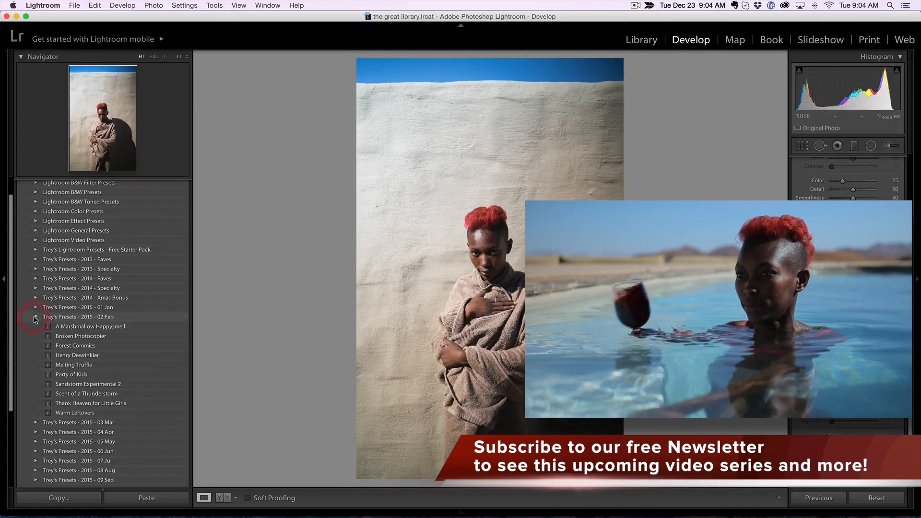
pyautogui.click(100, 375)
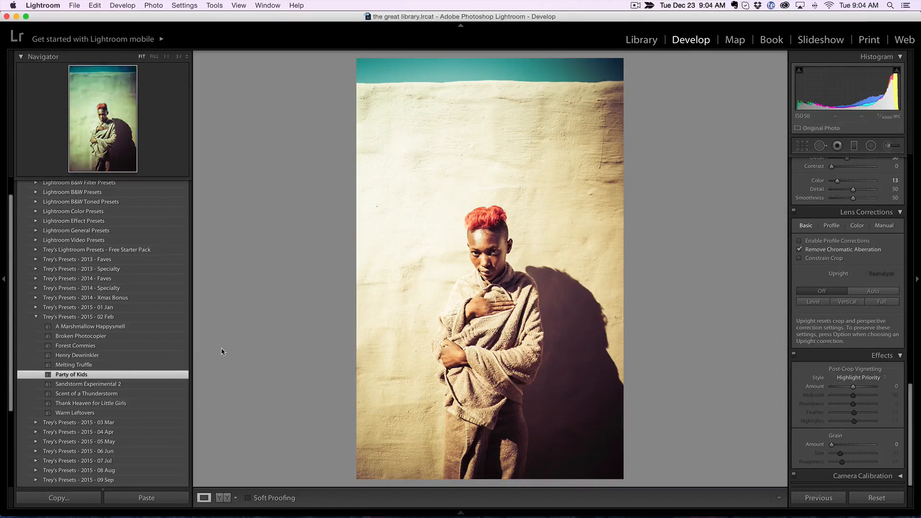
pyautogui.press('\\')
pyautogui.press('\\')
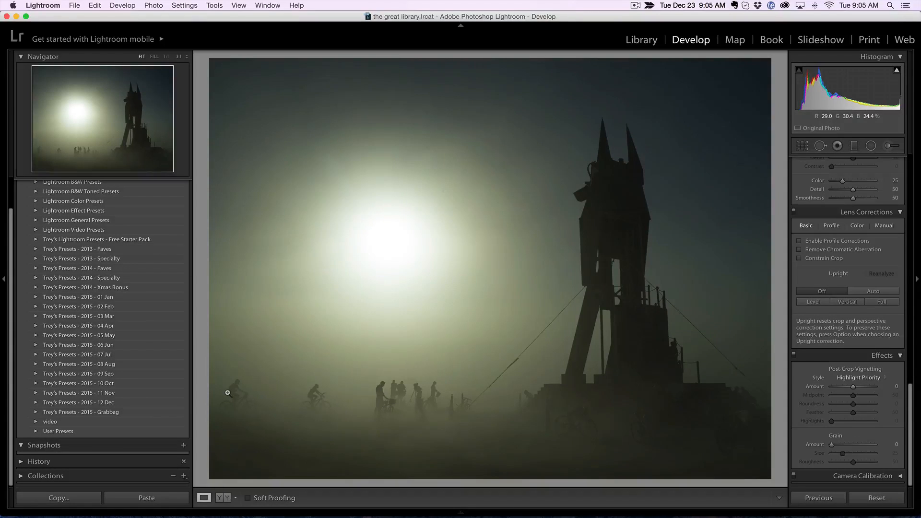
# - Apply the Turkish Blast preset from Trey's Presets - 2014 - Faves to the dusty sun-and-tower silhouette photo and compare before and after
pyautogui.click(36, 268)
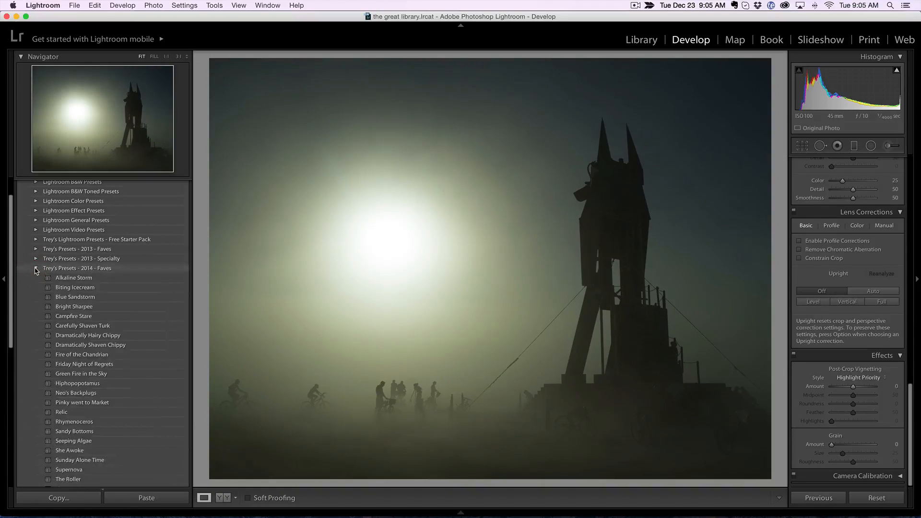
pyautogui.scroll(-5, 108, 391)
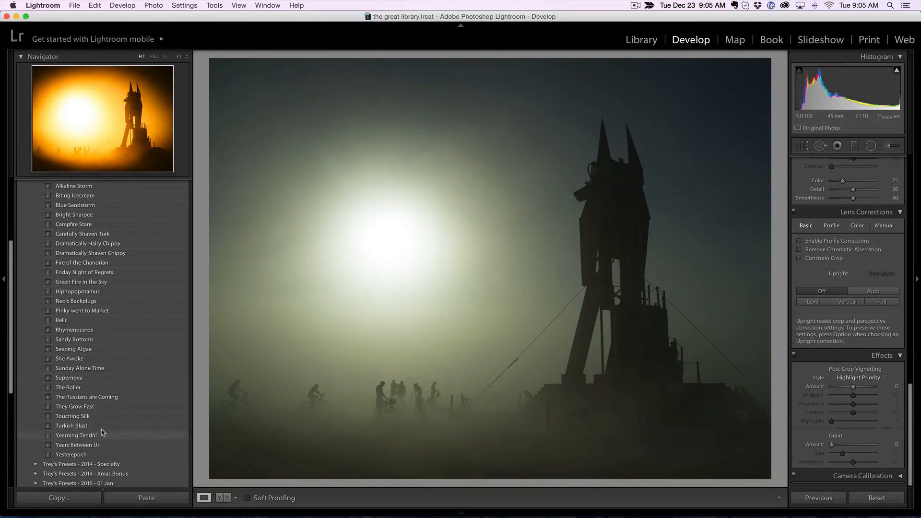
pyautogui.click(94, 426)
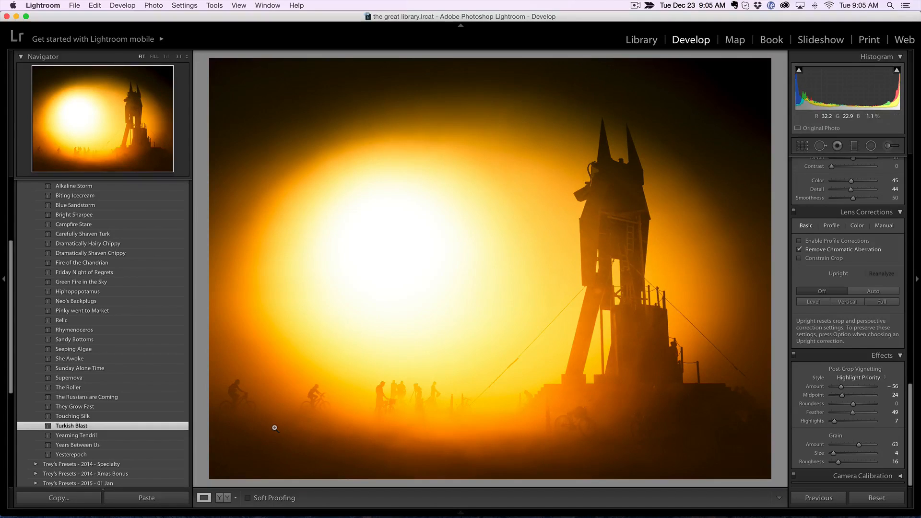
pyautogui.press('\\')
pyautogui.press('\\')
# - Apply the Bright Sharpee preset to the night street photo of two women in raincoats and compare before and after
pyautogui.press('Right')
pyautogui.scroll(-2, 155, 285)
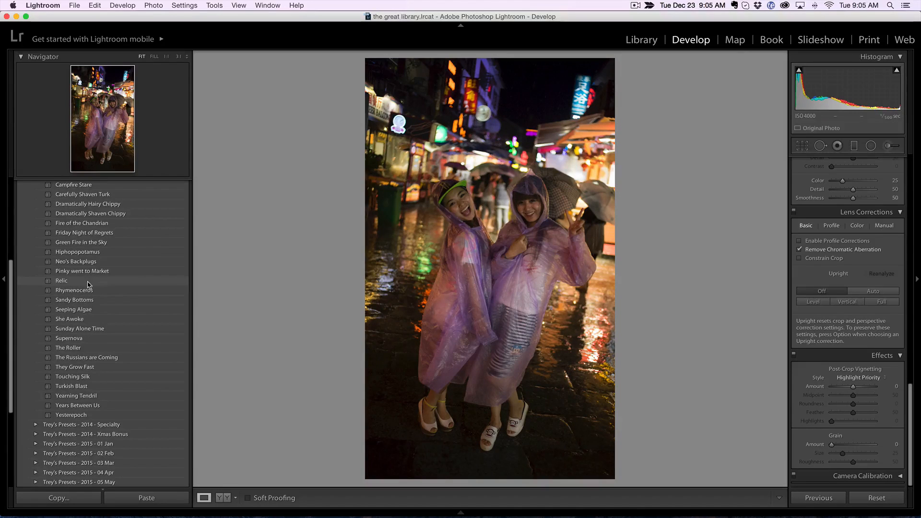
pyautogui.scroll(5, 88, 284)
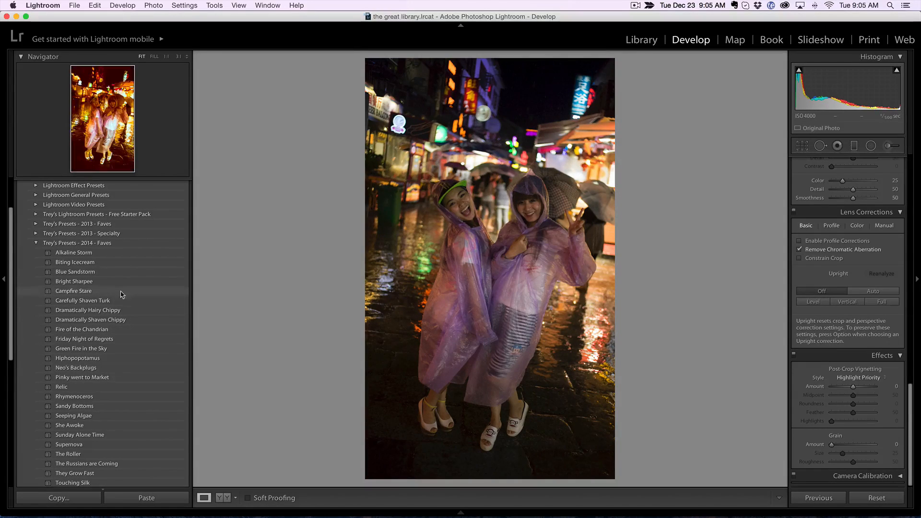
pyautogui.click(123, 282)
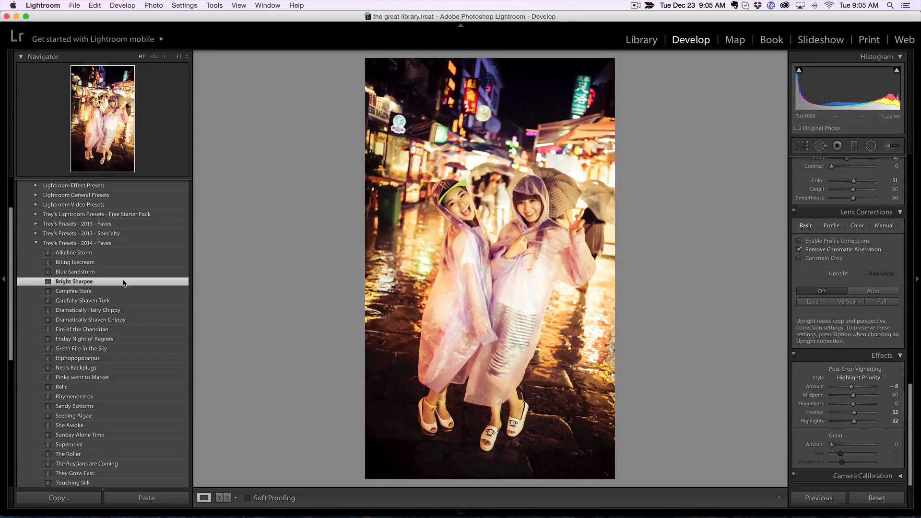
pyautogui.press('\\')
pyautogui.press('\\')
# - Apply the Relic preset from Trey's Presets - 2014 - Faves to the snowy mountain road photo and compare it with the before view
pyautogui.press('Right')
pyautogui.scroll(2, 162, 272)
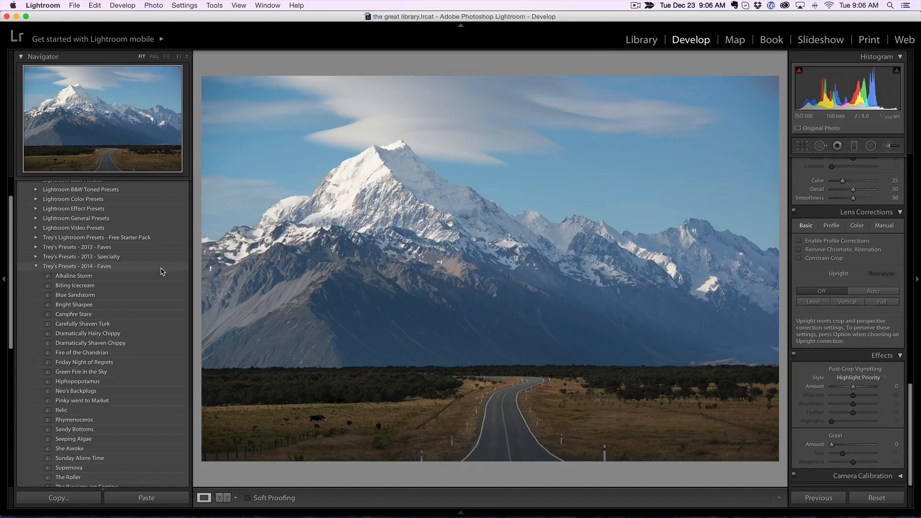
pyautogui.scroll(-2, 107, 397)
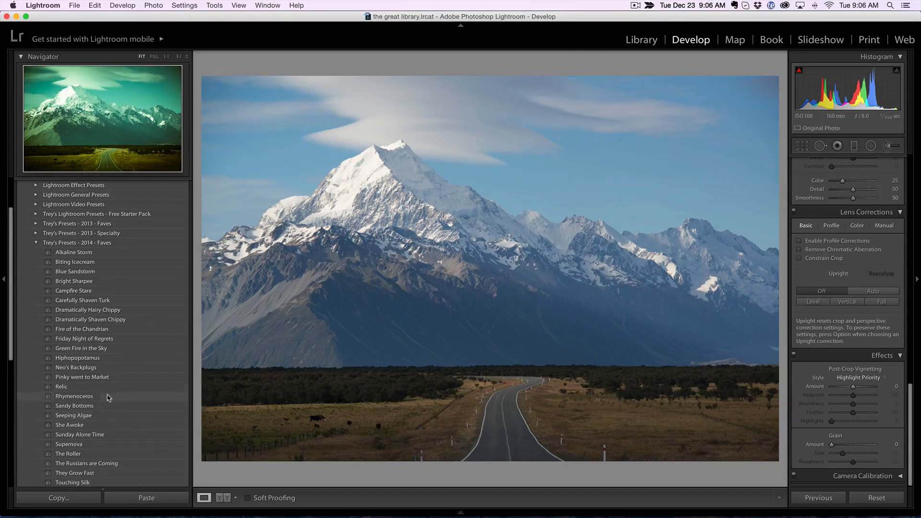
pyautogui.click(105, 384)
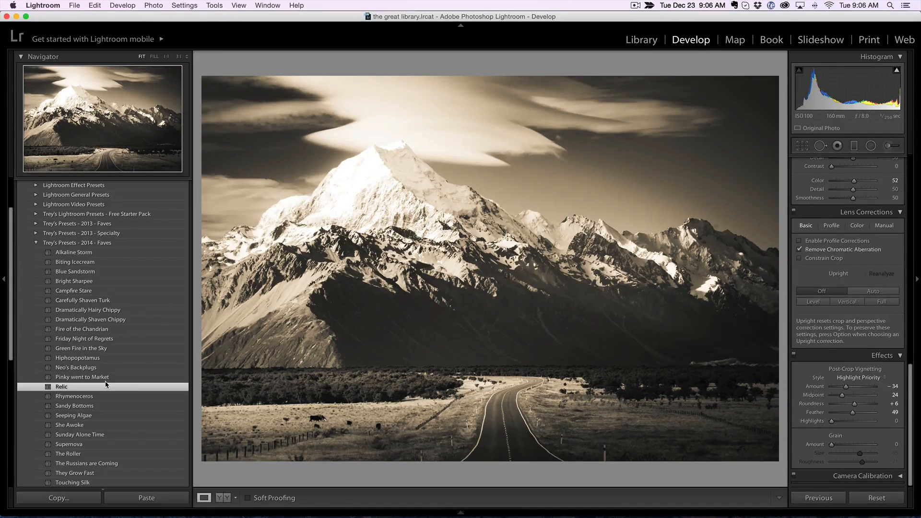
pyautogui.press('\\')
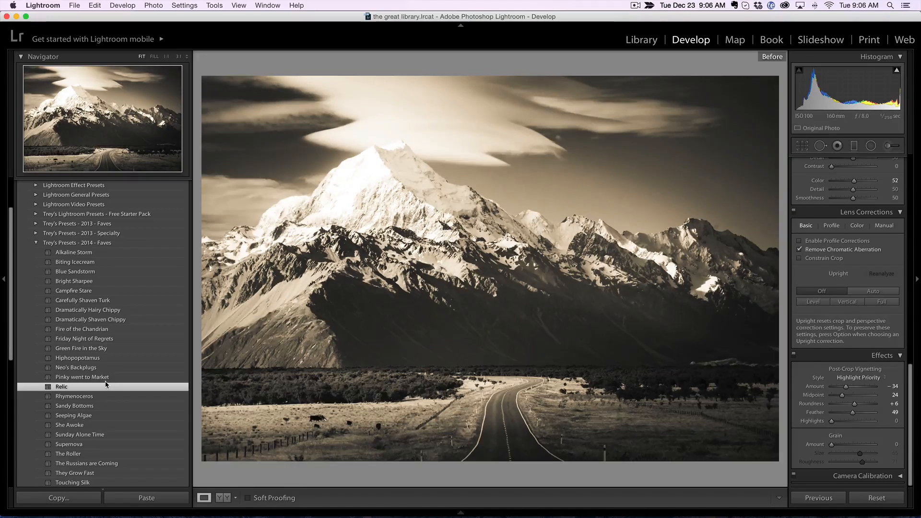
pyautogui.press('\\')
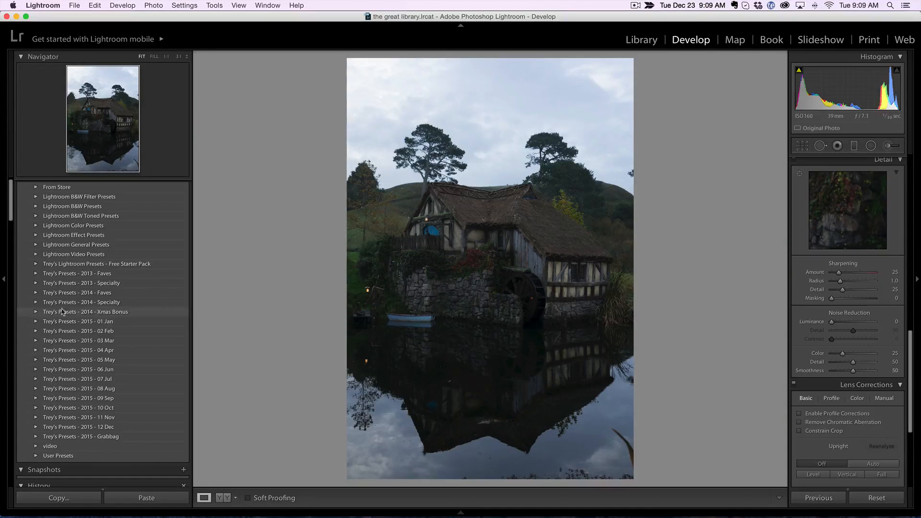
# - Browse Trey's 2014 presets for the watermill photo and compare its before and after views
pyautogui.click(36, 295)
pyautogui.scroll(-5, 96, 287)
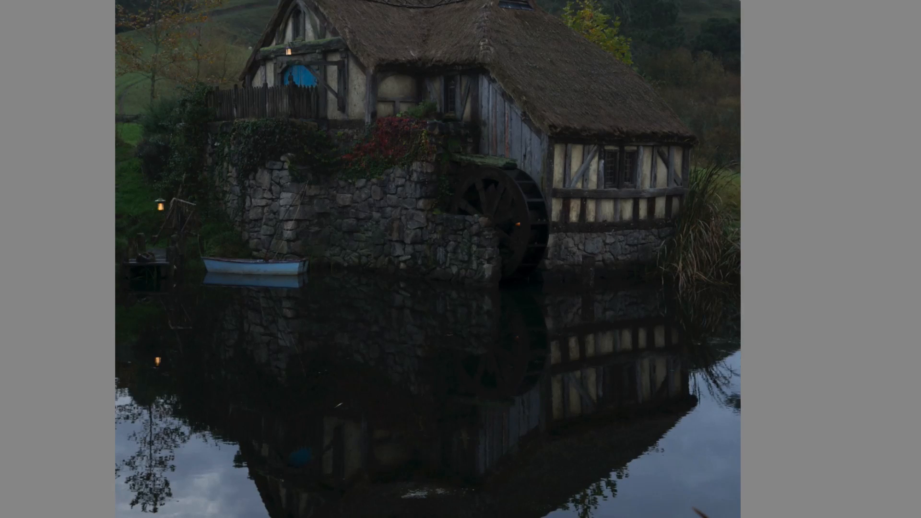
pyautogui.press('\\')
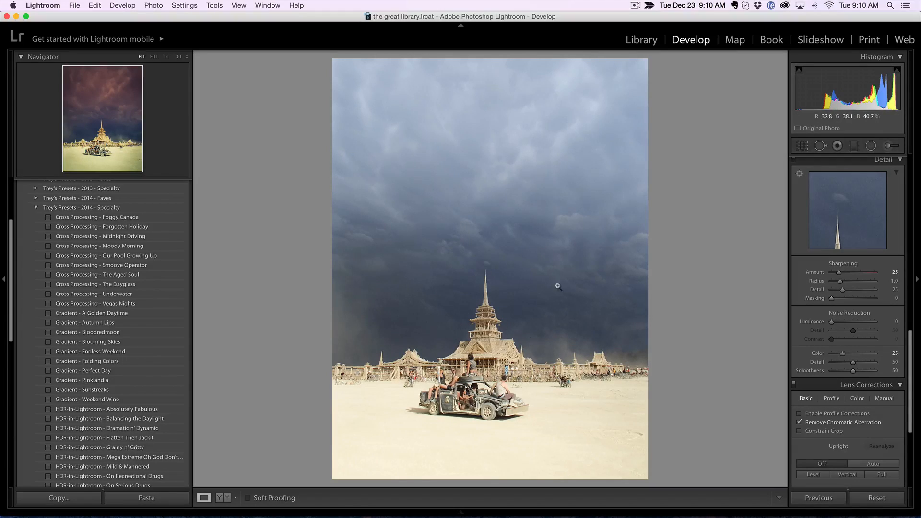
# - Apply the Gradient - Folding Colors preset from Trey's Presets - 2014 - Specialty to the desert temple photo
pyautogui.click(109, 364)
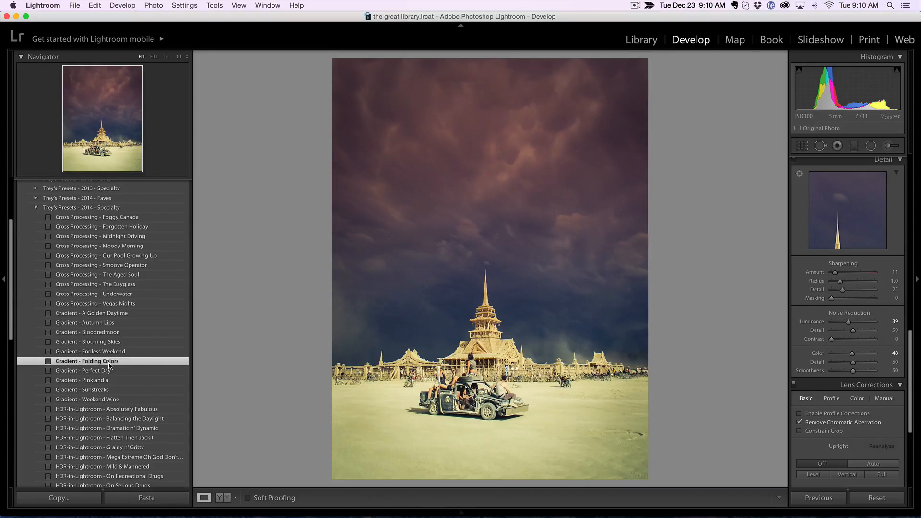
# - Apply the Big Wheel Race preset from Trey's Presets - 2013 - Faves to the misty fjord photo
pyautogui.press('Right')
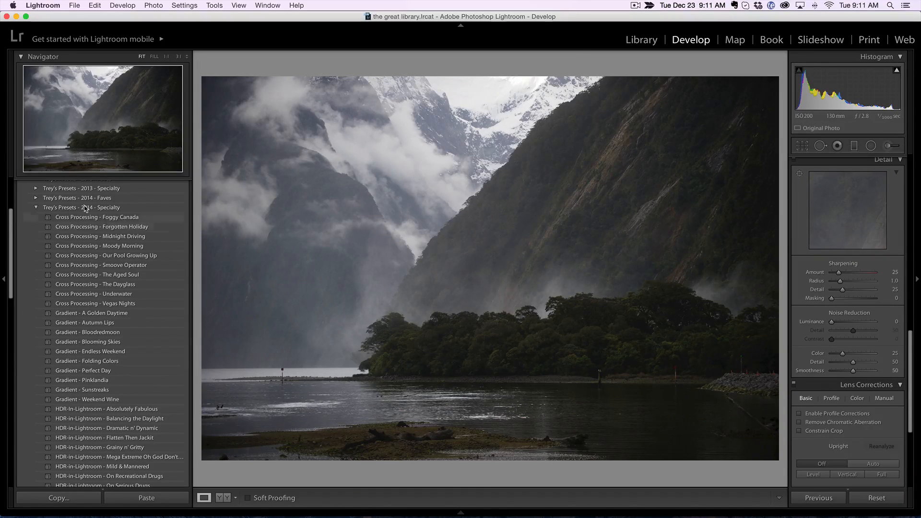
pyautogui.click(36, 208)
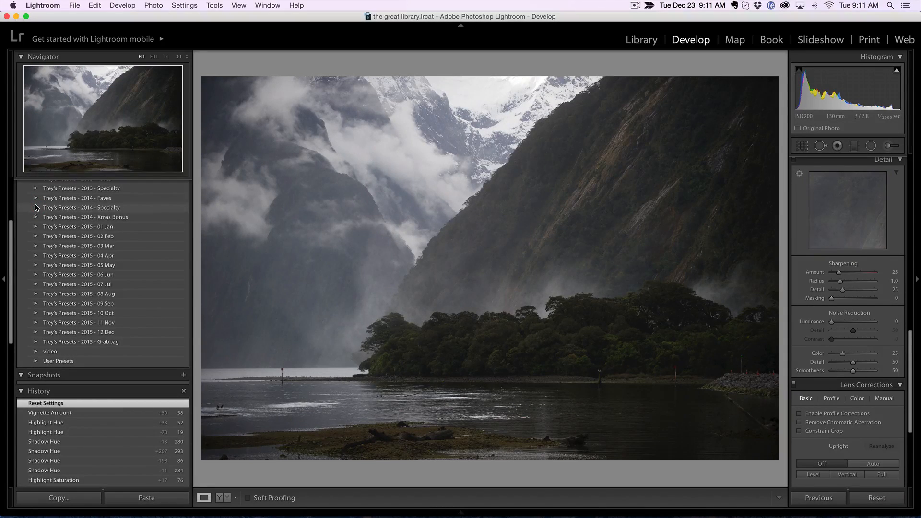
pyautogui.scroll(3, 34, 226)
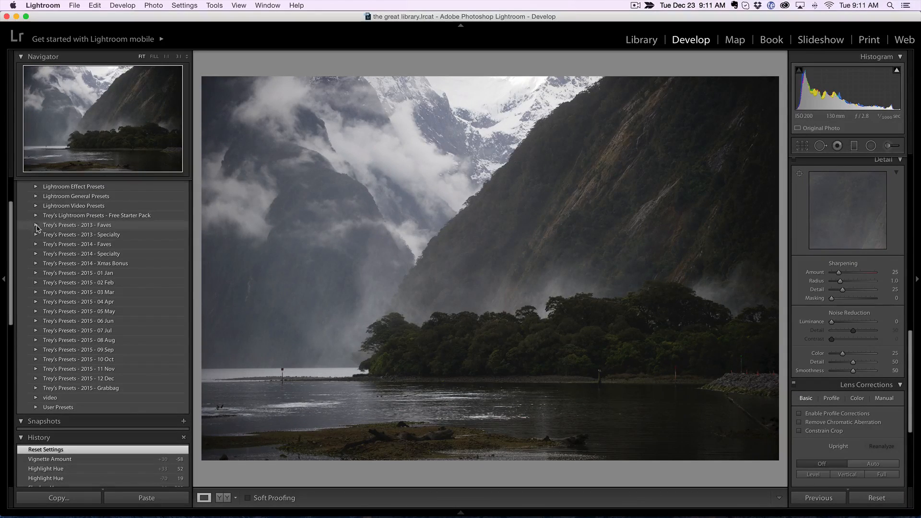
pyautogui.click(36, 225)
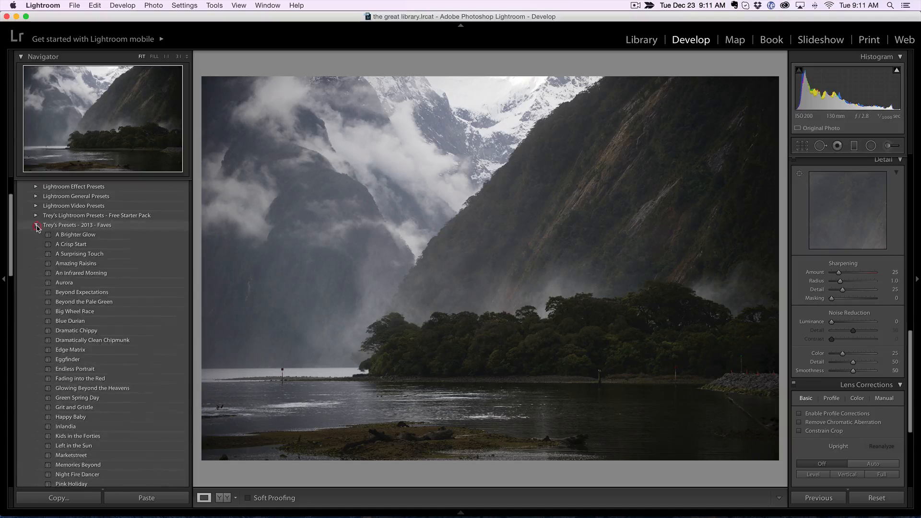
pyautogui.click(99, 311)
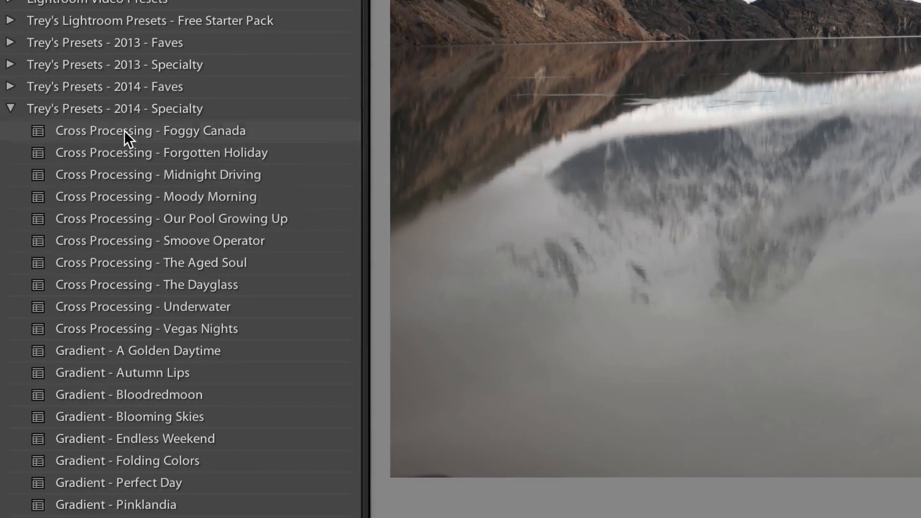
# - Try the Cross Processing - Foggy Canada preset on the glacier lake photo and replace it with Cross Processing - Forgotten Holiday
pyautogui.click(124, 131)
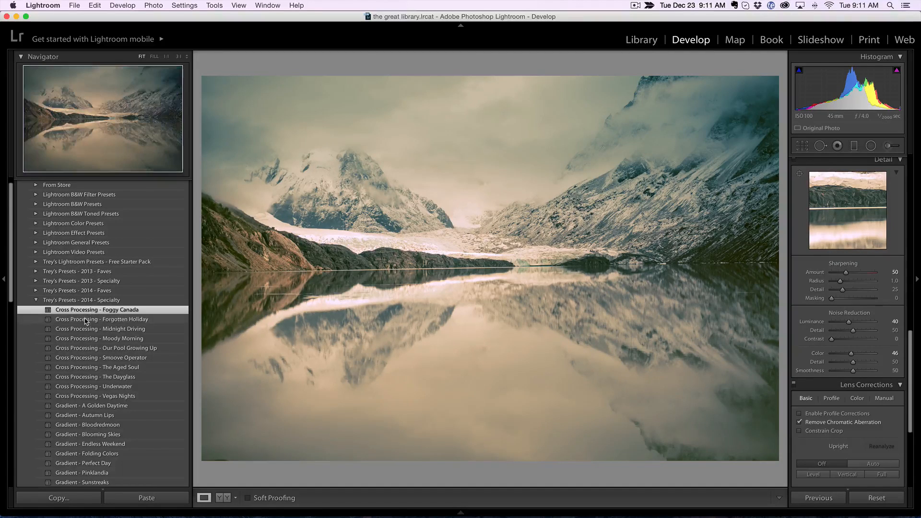
pyautogui.click(87, 321)
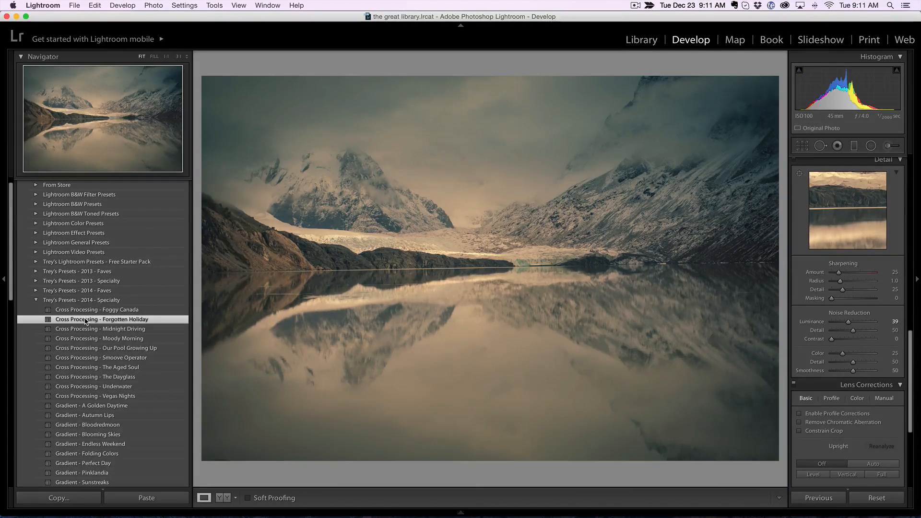
# - Crop away the lower strip of water in the glacier lake reflection photo
pyautogui.click(802, 147)
pyautogui.moveTo(489, 461); pyautogui.dragTo(494, 430)
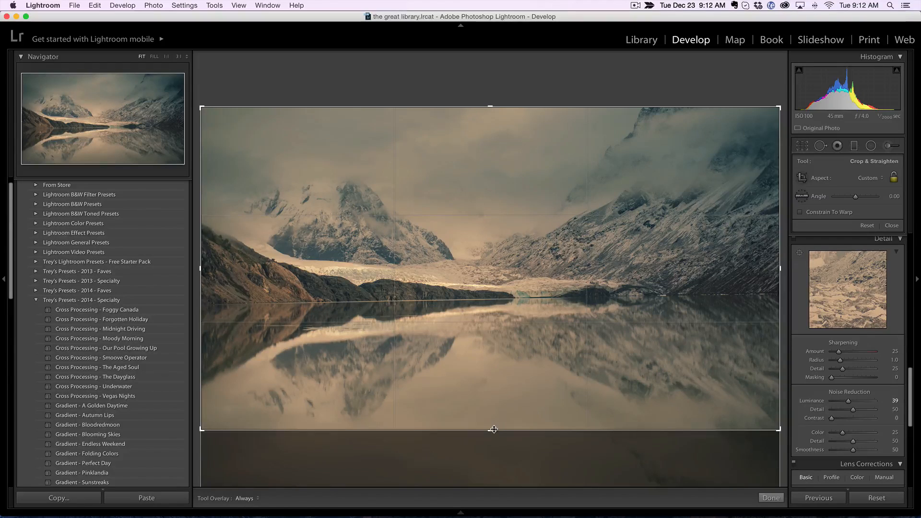
pyautogui.press('Return')
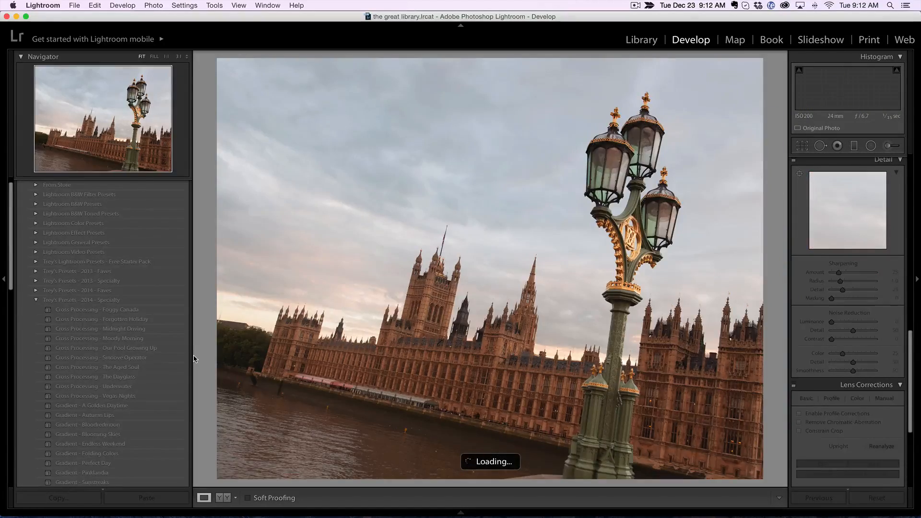
# - Apply the HDR-in-Lightroom - On Drugs preset from Trey's Presets - 2013 - Specialty to the riverside lamppost photo and compare before and after
pyautogui.click(36, 300)
pyautogui.click(36, 271)
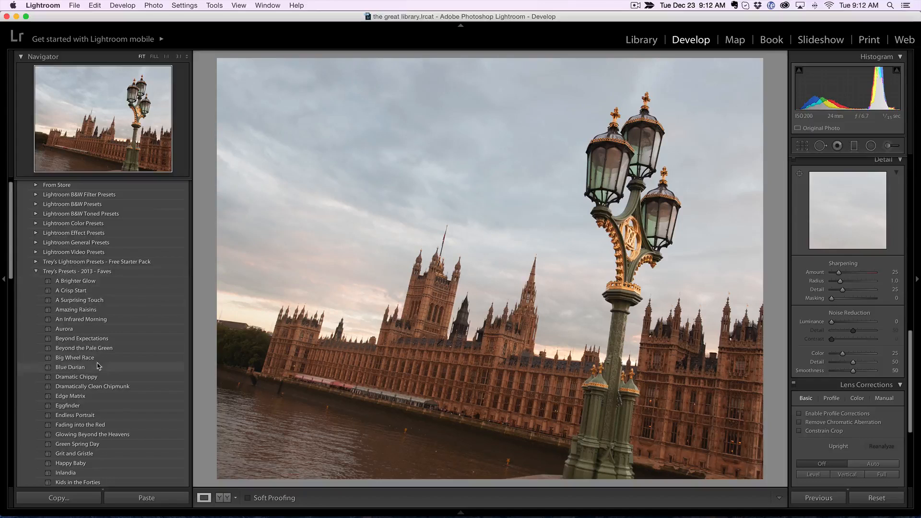
pyautogui.scroll(-4, 97, 366)
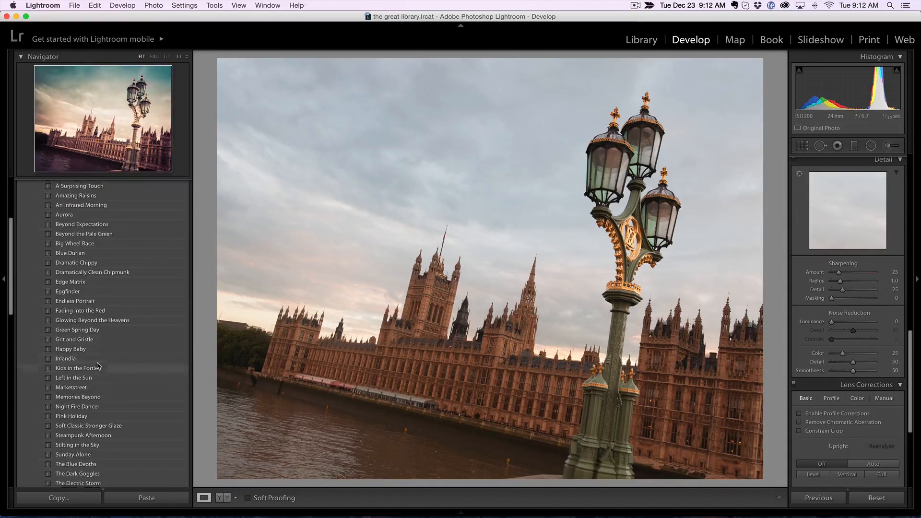
pyautogui.scroll(5, 71, 312)
pyautogui.click(36, 257)
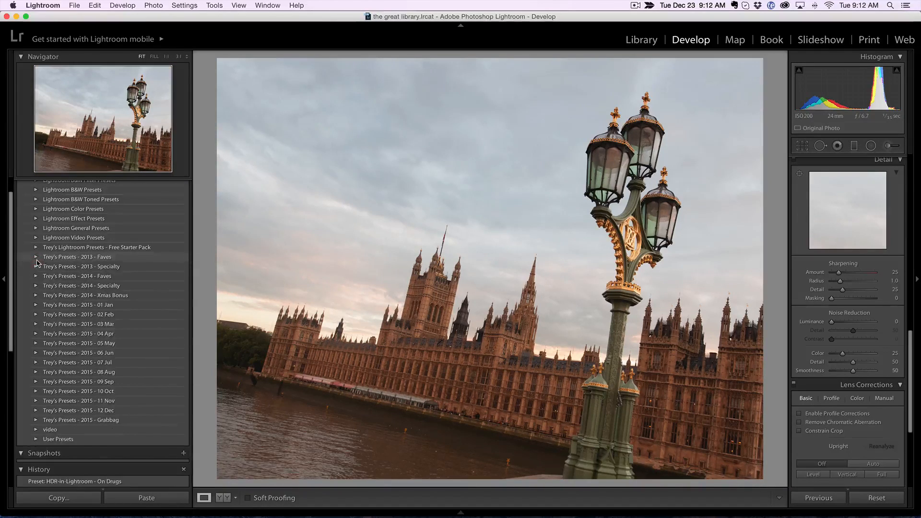
pyautogui.click(36, 266)
pyautogui.scroll(-10, 140, 445)
pyautogui.click(103, 386)
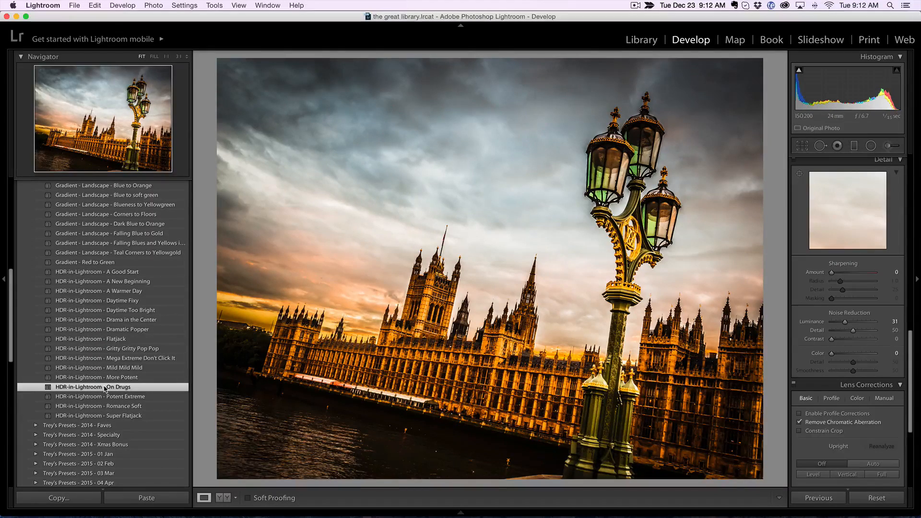
pyautogui.press('\\')
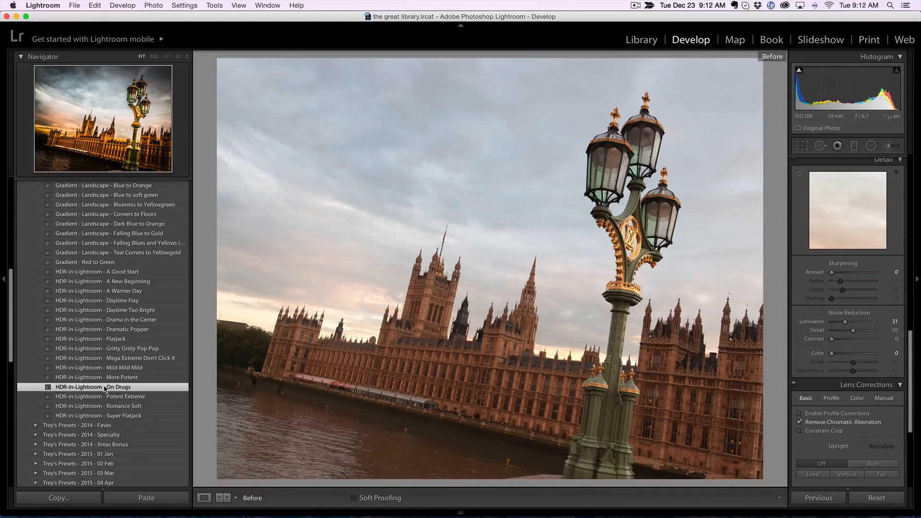
pyautogui.press('\\')
# - Apply the HDR-in-Lightroom - A New Beginning preset to the abandoned room photo and compare it with the before view
pyautogui.press('Right')
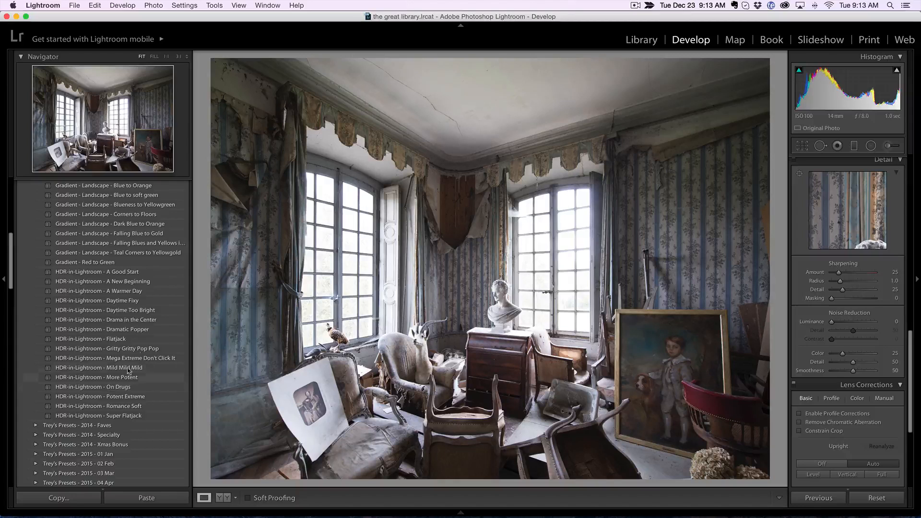
pyautogui.click(146, 284)
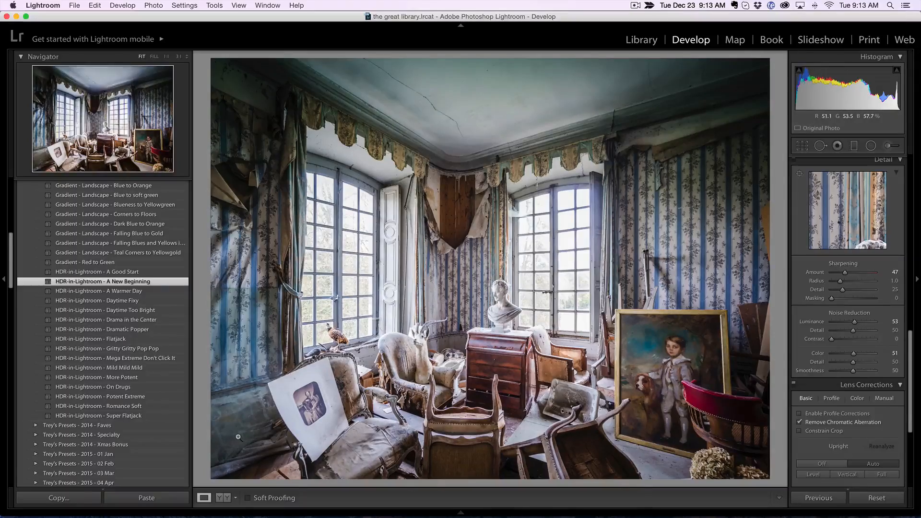
pyautogui.press('\\')
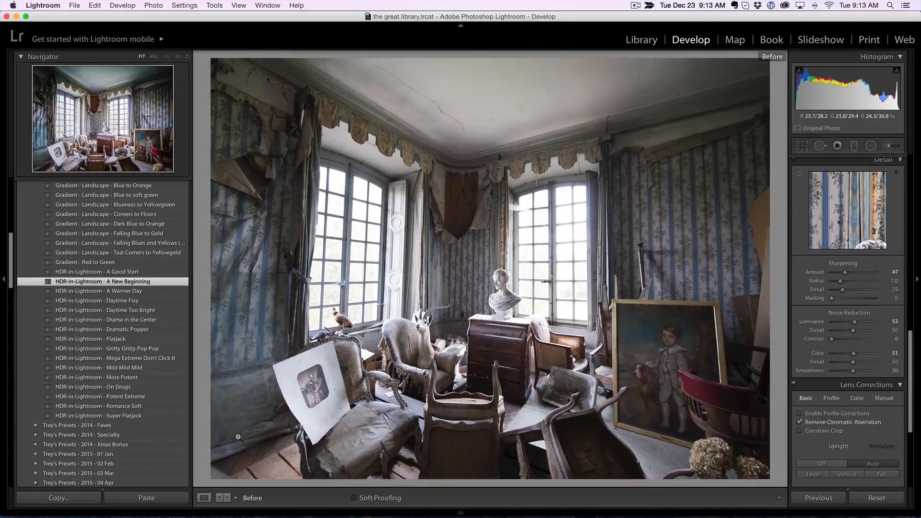
pyautogui.press('\\')
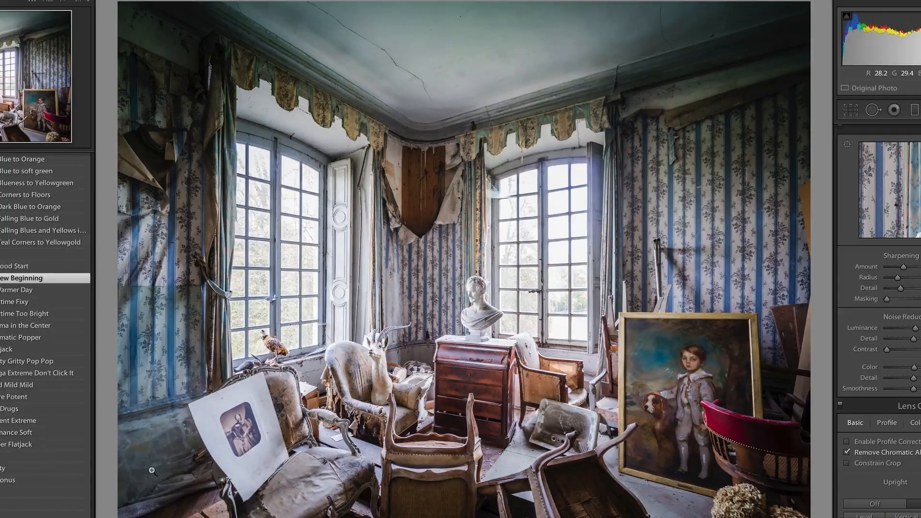
# - Apply the Amazing Raisins preset from Trey's Presets - 2013 - Faves to the London Eye photo and compare it with the before view
pyautogui.press('Right')
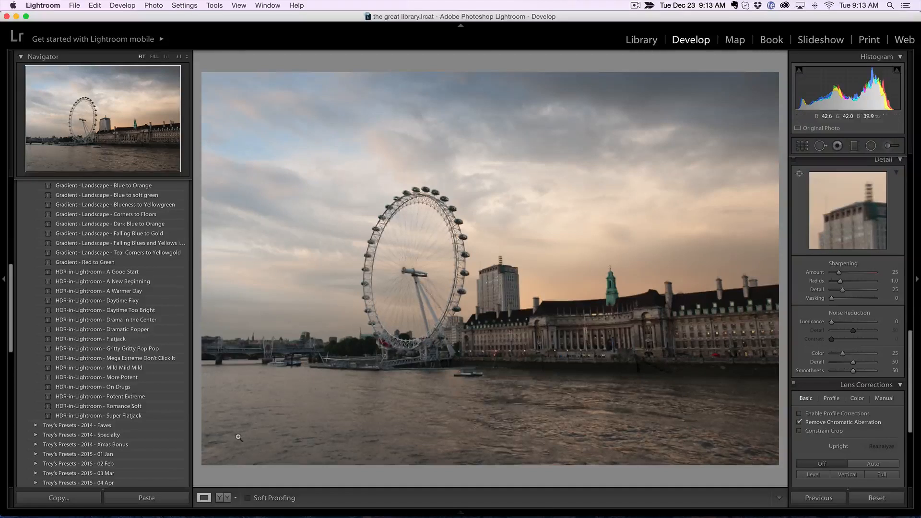
pyautogui.scroll(5, 116, 276)
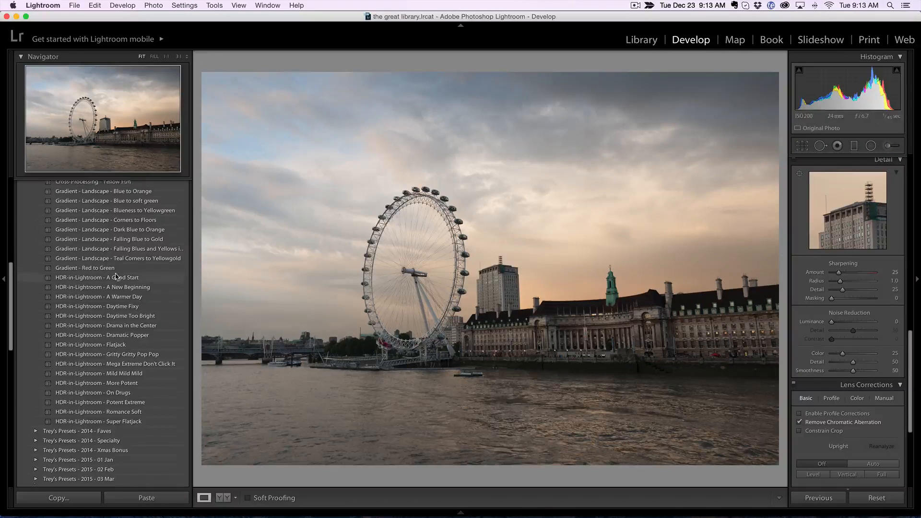
pyautogui.scroll(6, 117, 276)
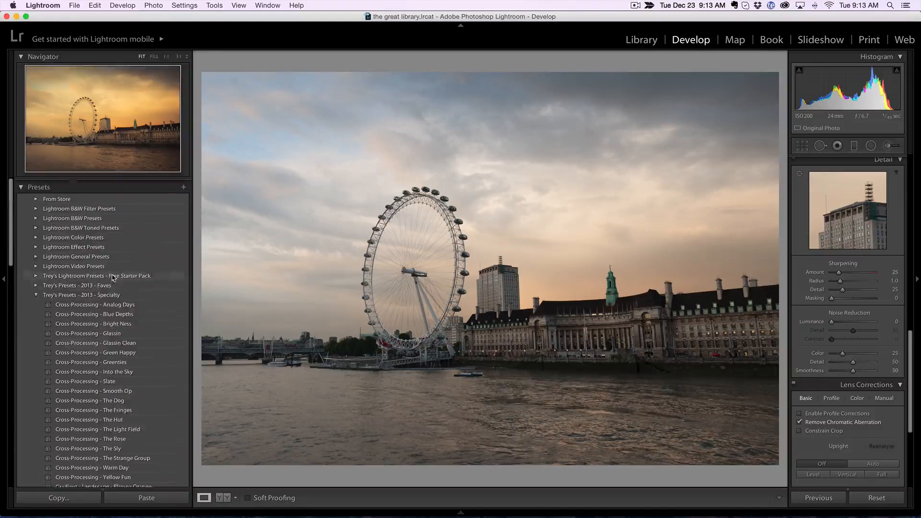
pyautogui.click(36, 292)
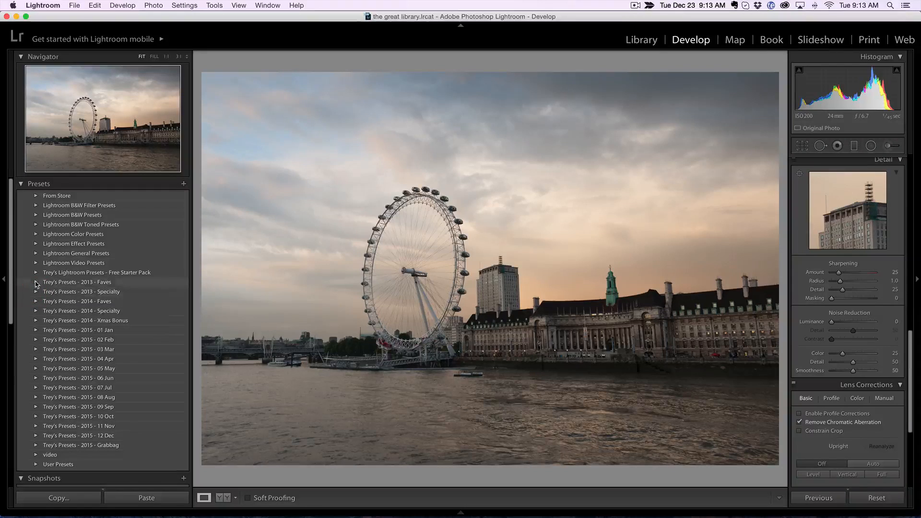
pyautogui.click(36, 283)
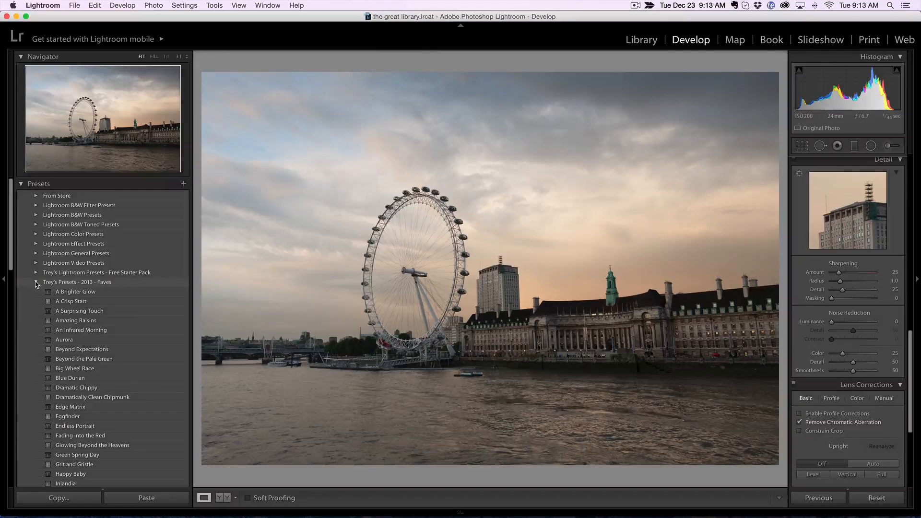
pyautogui.click(124, 322)
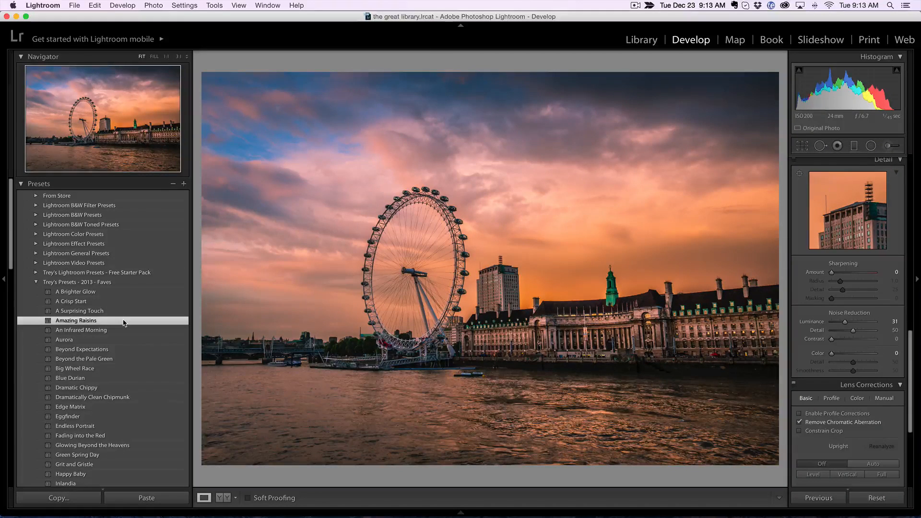
pyautogui.press('\\')
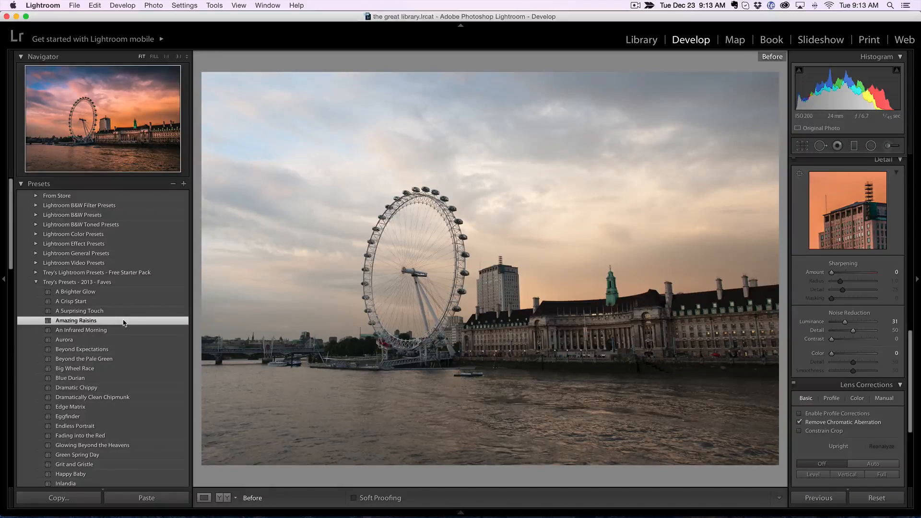
pyautogui.press('\\')
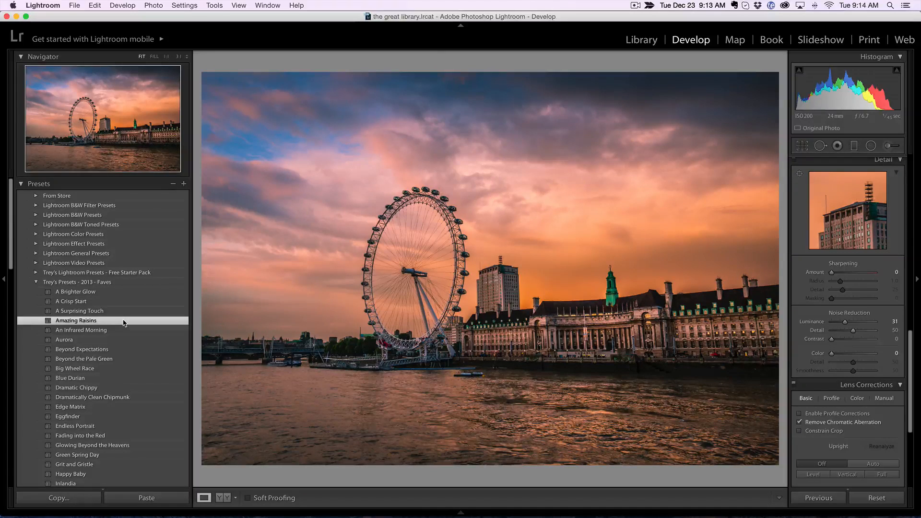
# - Apply the HDR-in-Lightroom - Mega Extreme Oh God Don't preset from Trey's Presets - 2014 - Specialty to the dark ornate hall photo
pyautogui.press('Right')
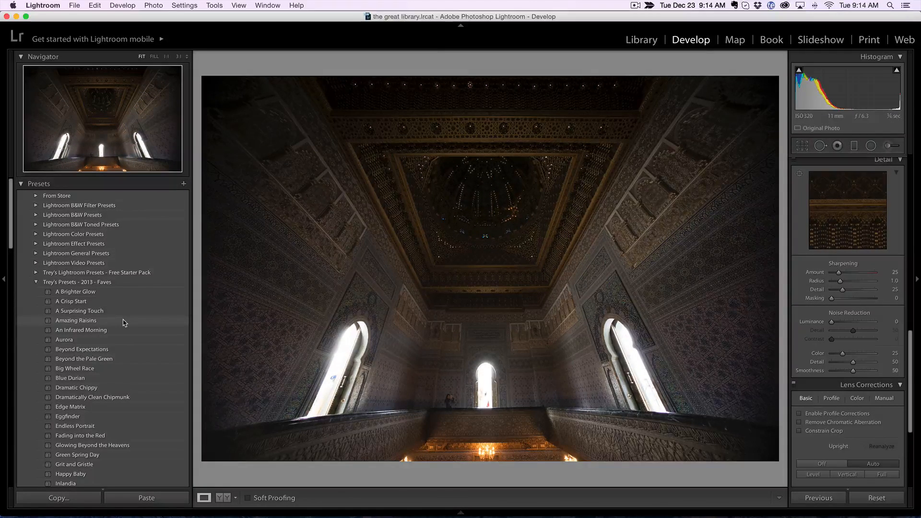
pyautogui.click(34, 282)
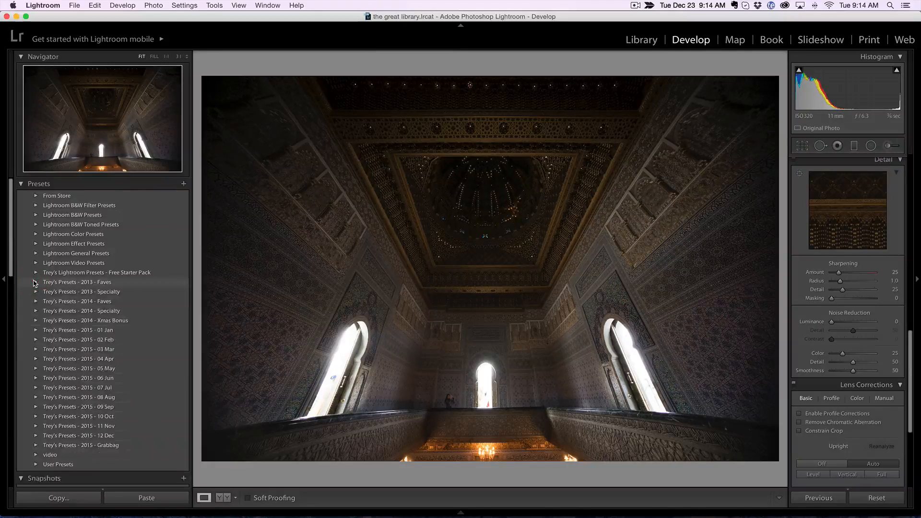
pyautogui.click(35, 302)
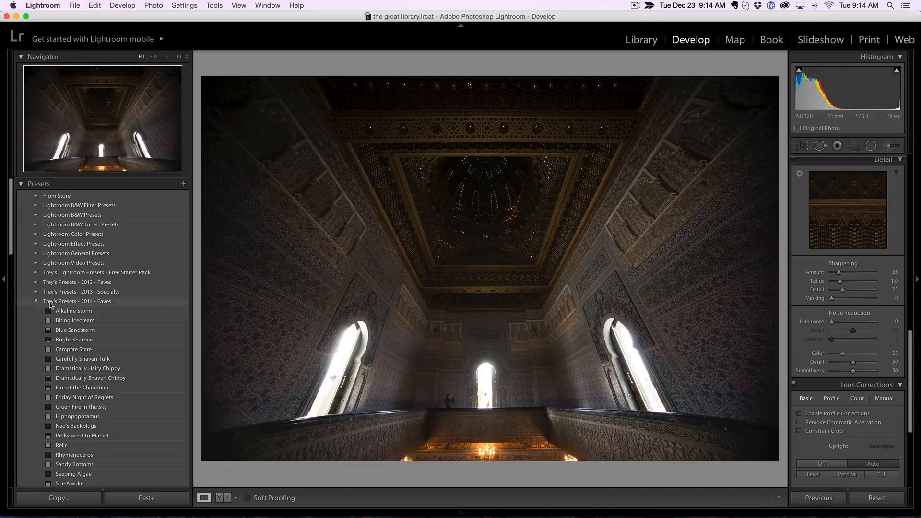
pyautogui.click(36, 301)
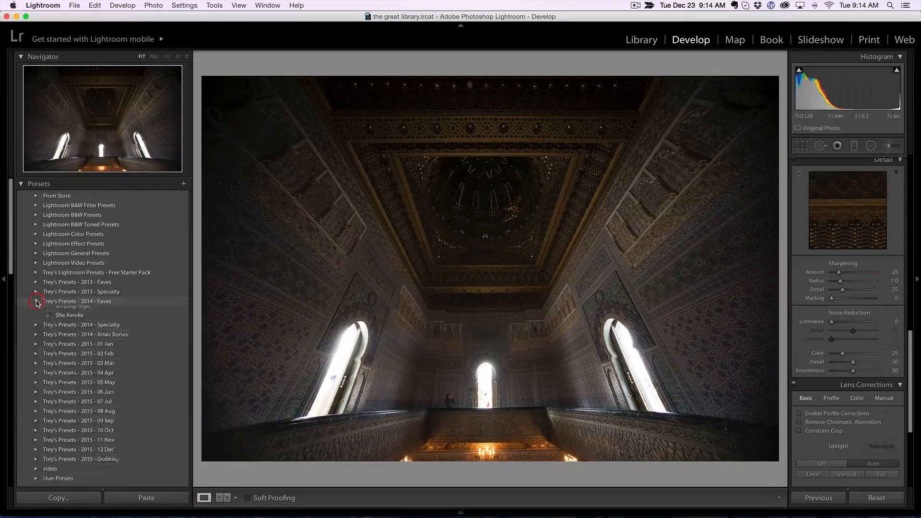
pyautogui.click(36, 311)
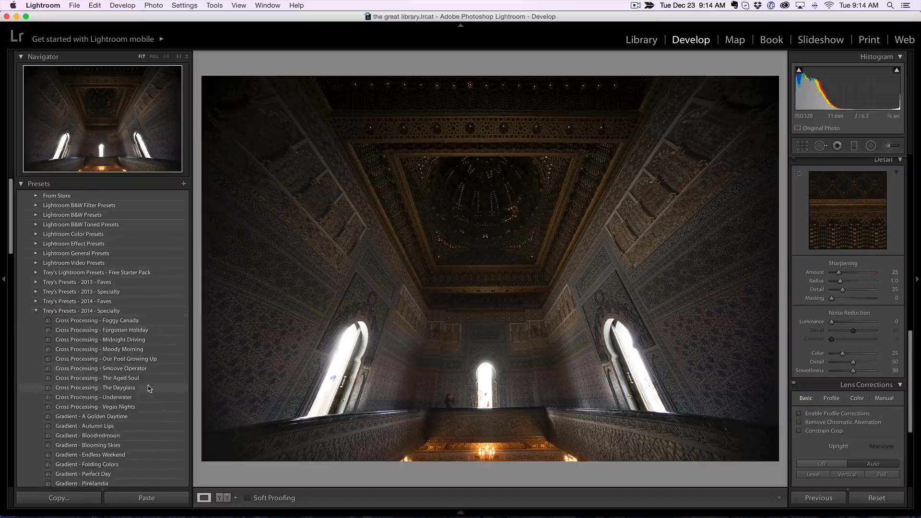
pyautogui.scroll(-5, 147, 384)
pyautogui.scroll(-4, 123, 330)
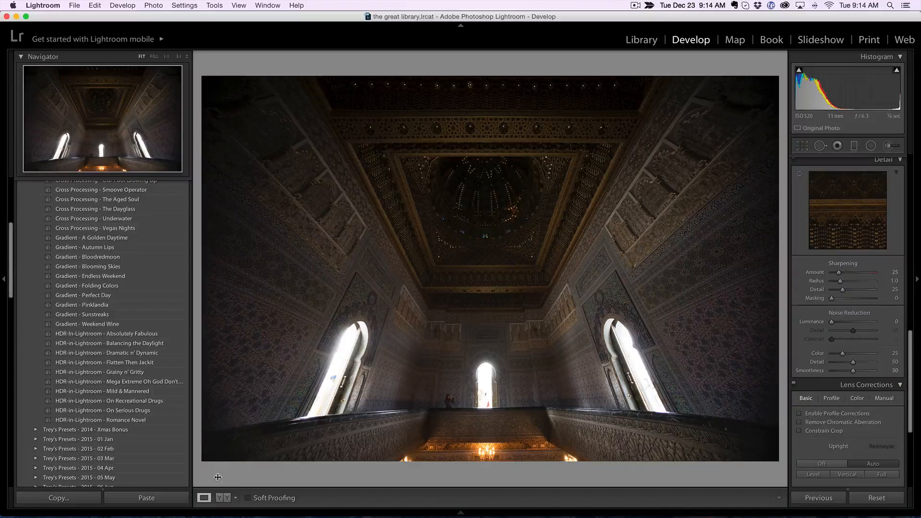
pyautogui.click(160, 383)
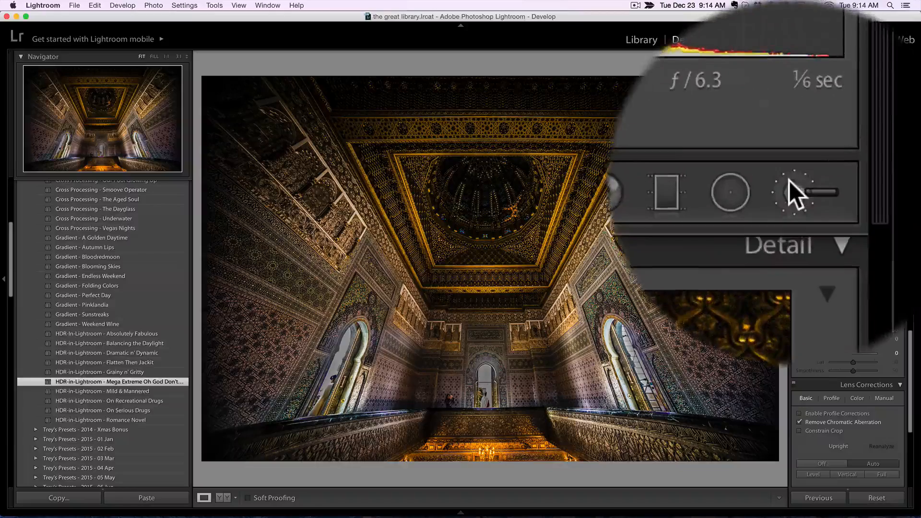
# - Brighten the hall's three arched windows with the Adjustment Brush at exposure 1.78, close the brush and compare with the before view
pyautogui.click(790, 181)
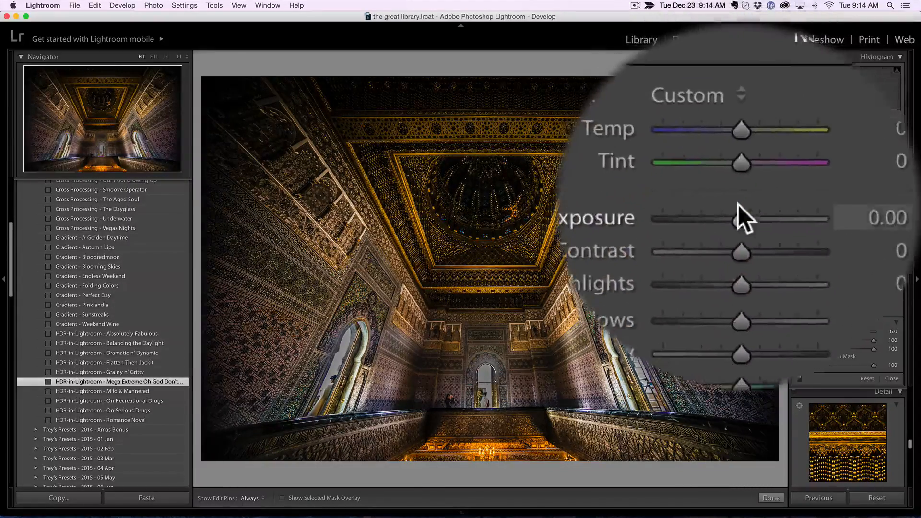
pyautogui.moveTo(738, 206); pyautogui.dragTo(861, 209)
pyautogui.press('h')
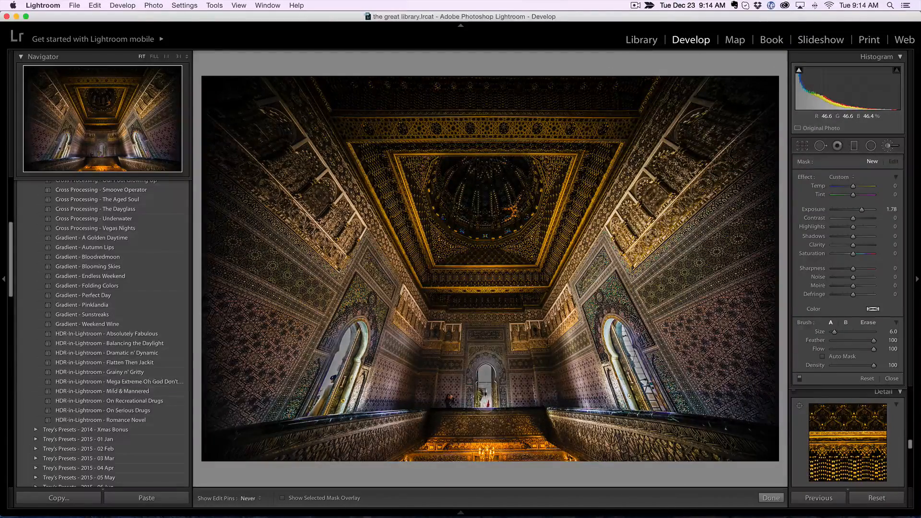
pyautogui.moveTo(487, 373)
pyautogui.mouseDown()
pyautogui.moveTo(480, 391)
pyautogui.moveTo(494, 403)
pyautogui.moveTo(494, 373)
pyautogui.mouseUp()
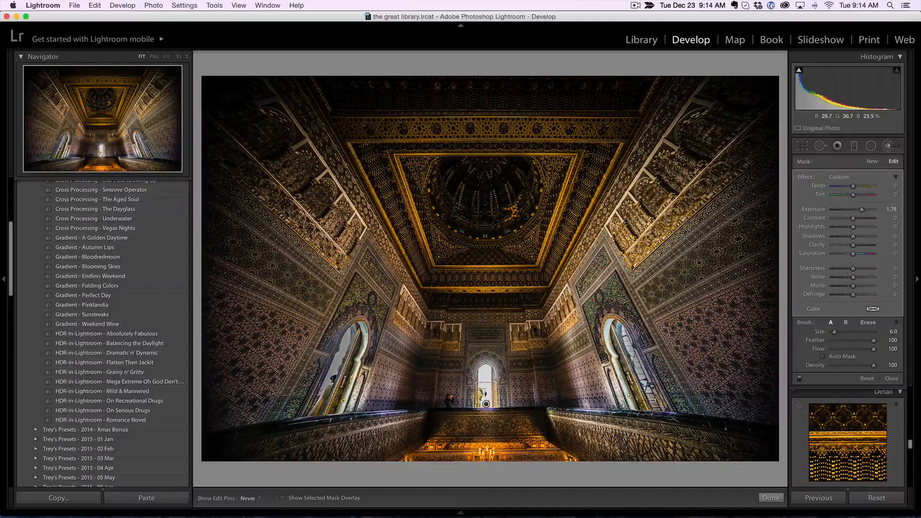
pyautogui.moveTo(640, 398)
pyautogui.mouseDown()
pyautogui.moveTo(614, 327)
pyautogui.moveTo(607, 364)
pyautogui.moveTo(643, 391)
pyautogui.mouseUp()
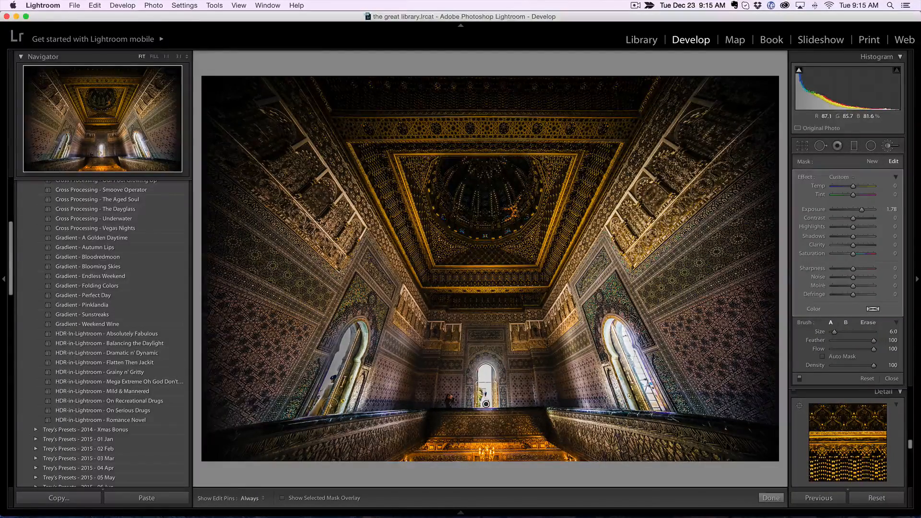
pyautogui.press('h')
pyautogui.moveTo(321, 408)
pyautogui.mouseDown()
pyautogui.moveTo(350, 331)
pyautogui.moveTo(352, 364)
pyautogui.mouseUp()
pyautogui.moveTo(350, 331); pyautogui.dragTo(311, 412)
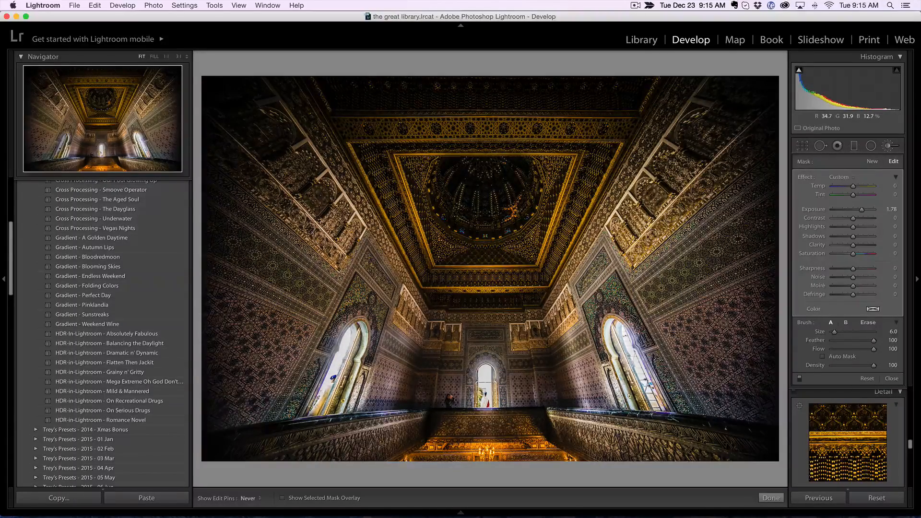
pyautogui.press('h')
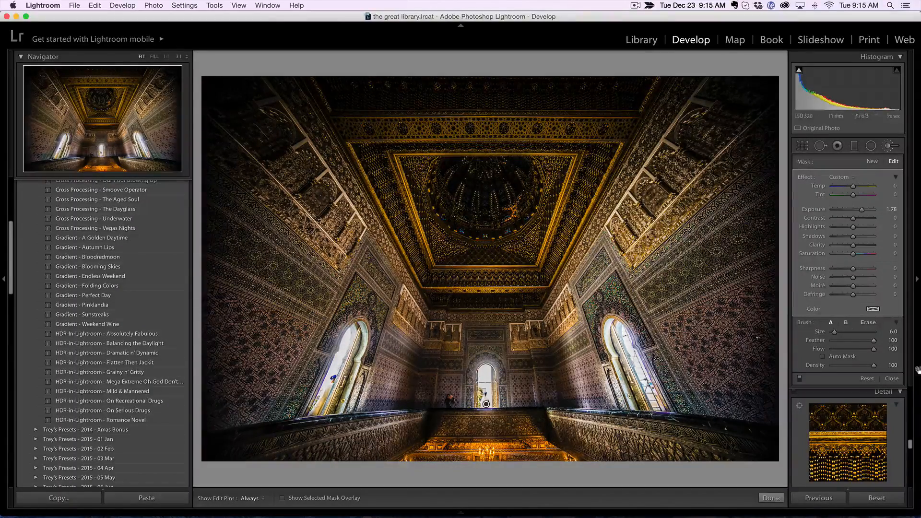
pyautogui.click(891, 379)
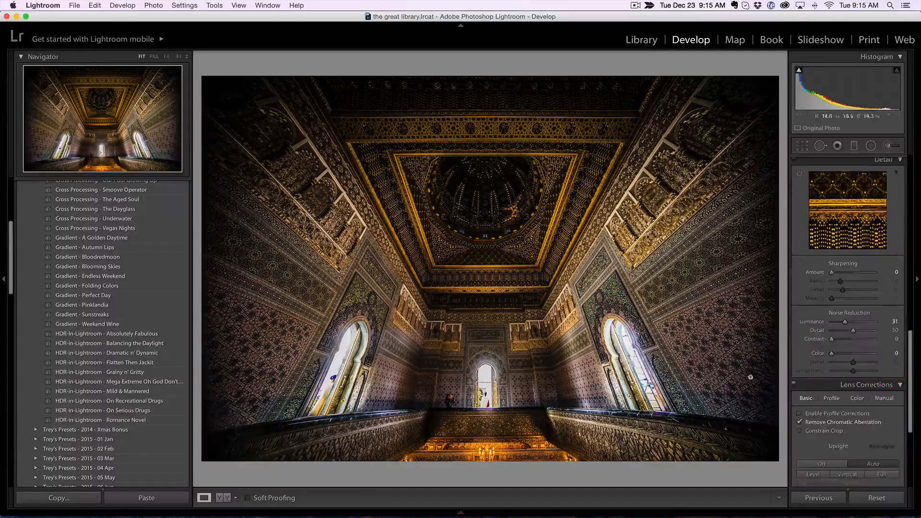
pyautogui.press('\\')
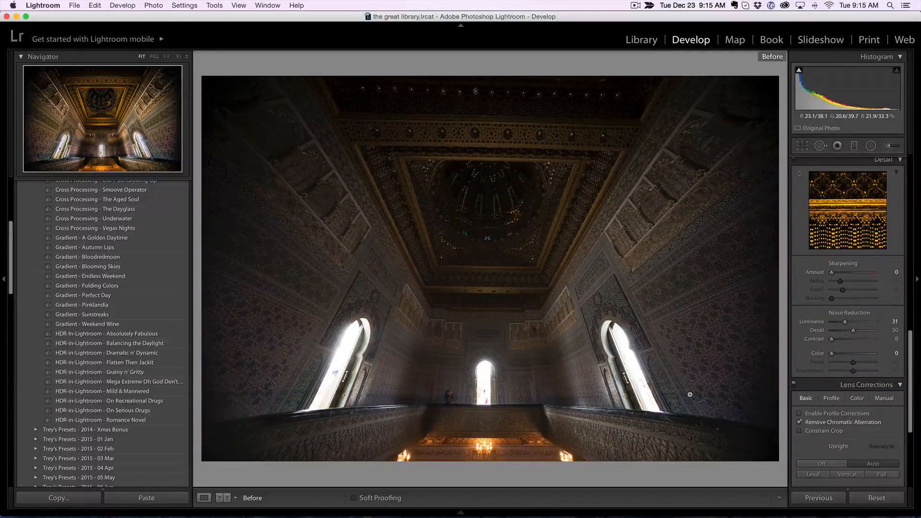
pyautogui.press('\\')
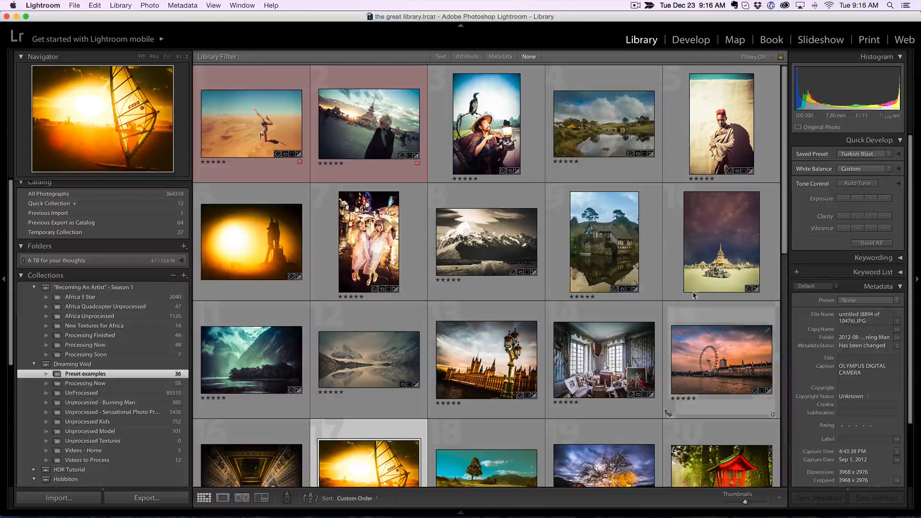
# - Switch to Finder, enlarge the Develop Presets folder window and view the preset files in Trey's Presets - 2015 - 01 Jan
pyautogui.moveTo(98, 499)
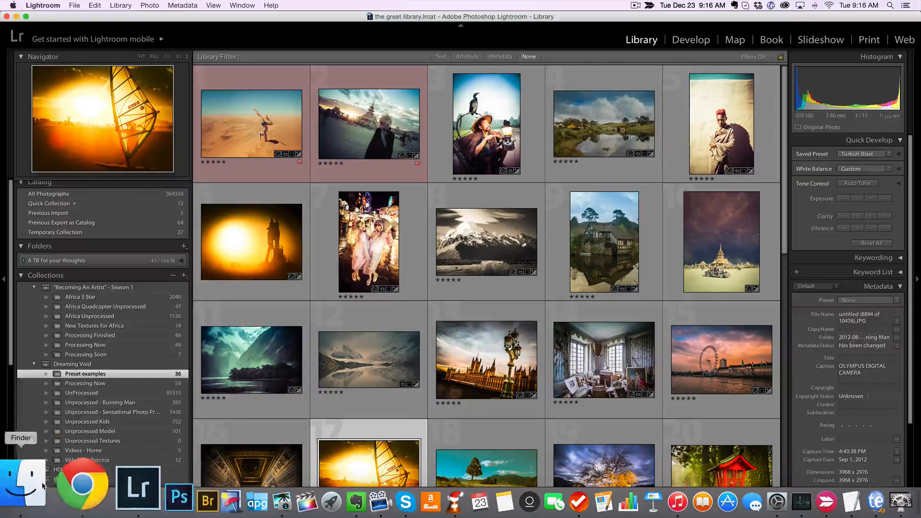
pyautogui.click(14, 484)
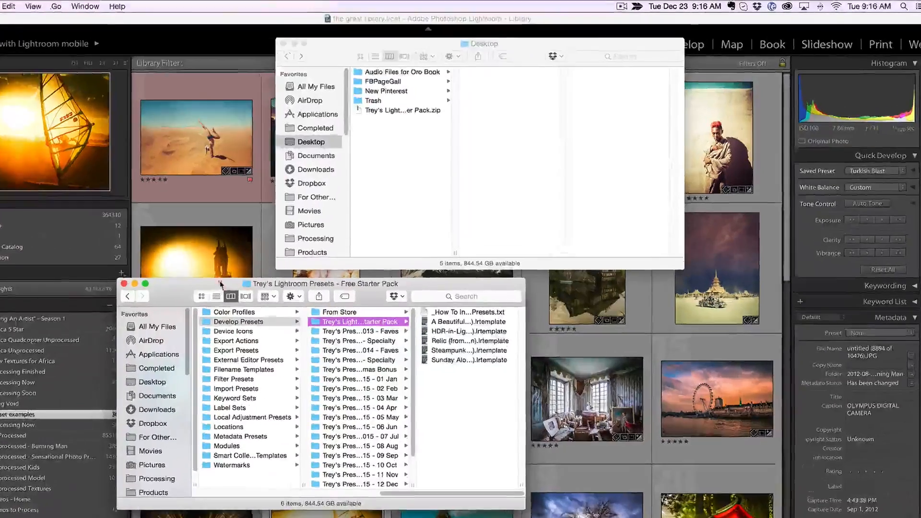
pyautogui.moveTo(276, 255); pyautogui.dragTo(276, 36)
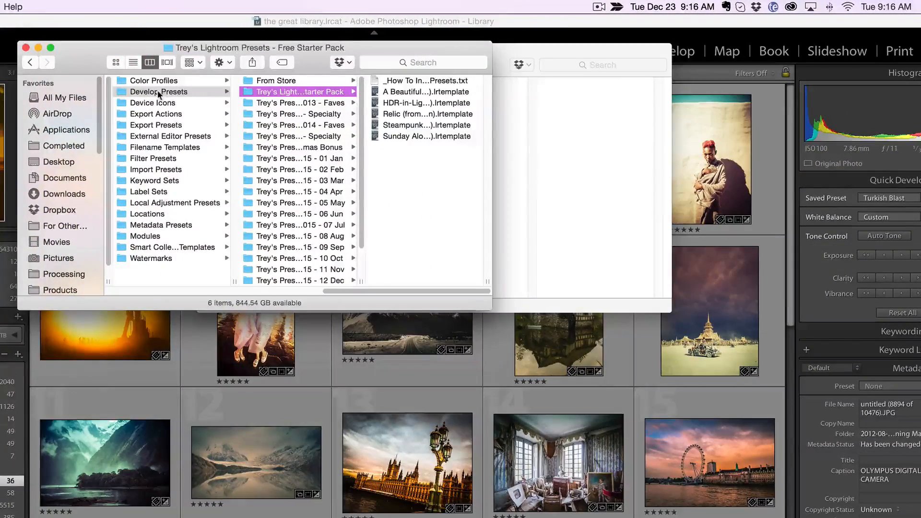
pyautogui.moveTo(490, 310); pyautogui.dragTo(638, 469)
pyautogui.moveTo(510, 444); pyautogui.dragTo(619, 433)
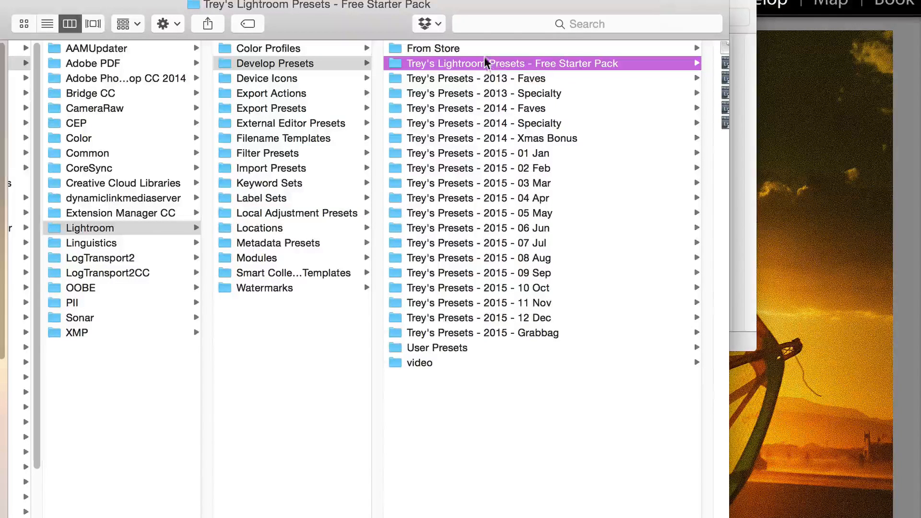
pyautogui.click(480, 153)
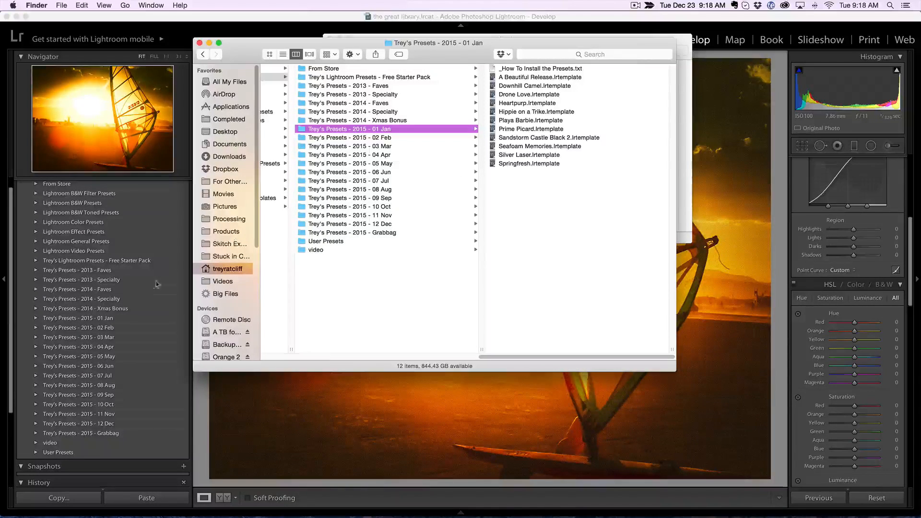
# - Back in Lightroom, apply Cross Processing - Forgotten Holiday to the windsurfer photo and move that preset from 2014 - Specialty into Trey's Presets - 2014 - Faves
pyautogui.click(119, 290)
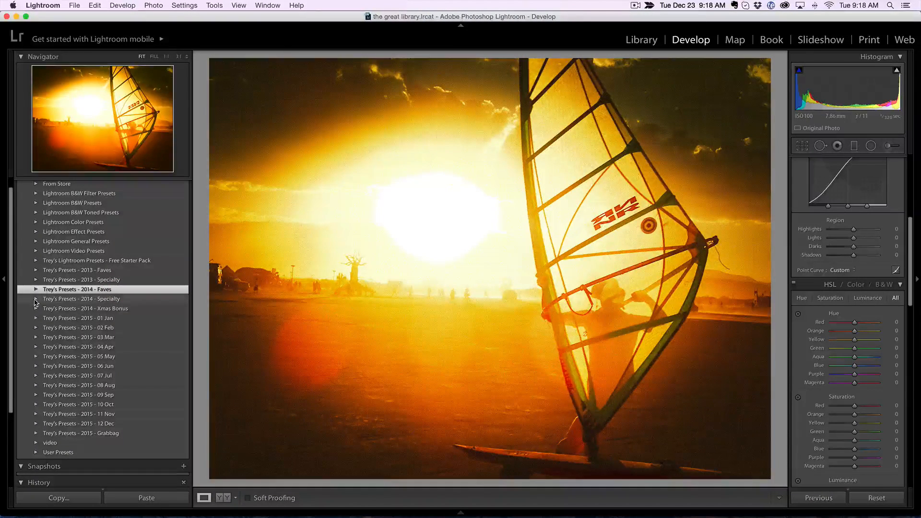
pyautogui.click(35, 300)
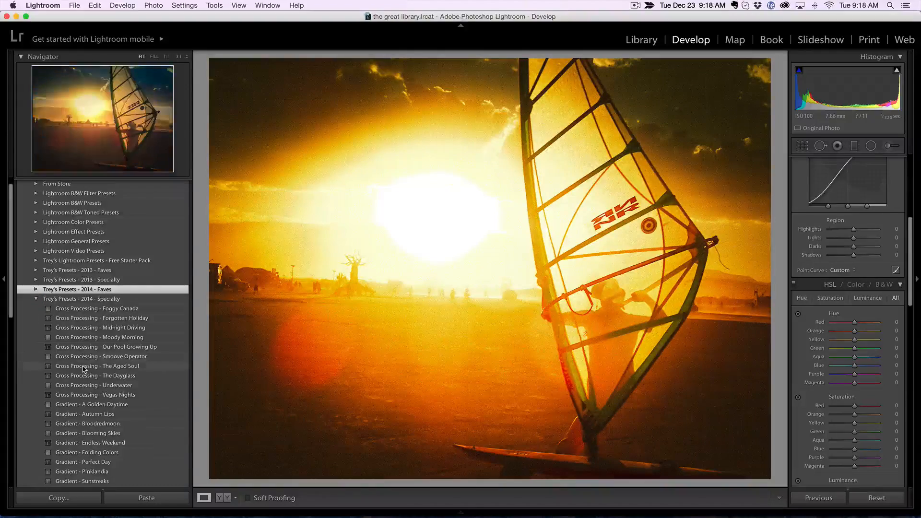
pyautogui.click(96, 320)
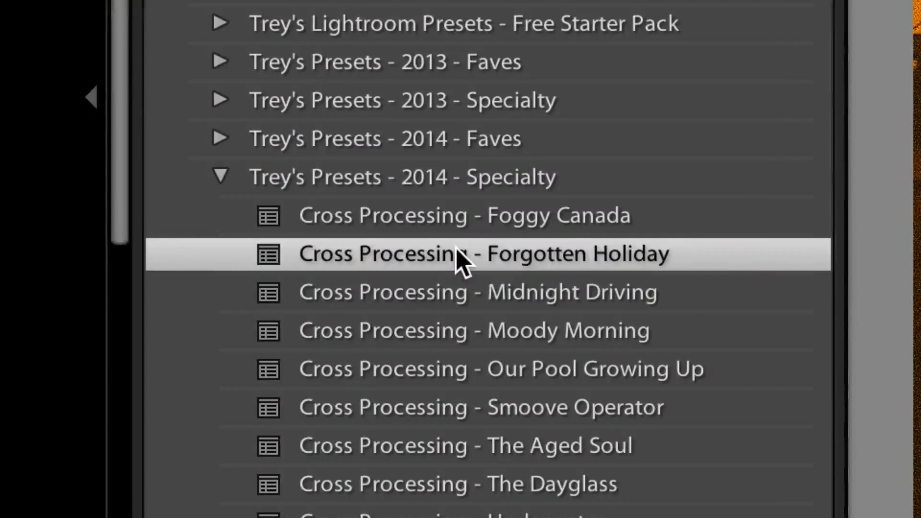
pyautogui.moveTo(387, 259); pyautogui.dragTo(416, 143)
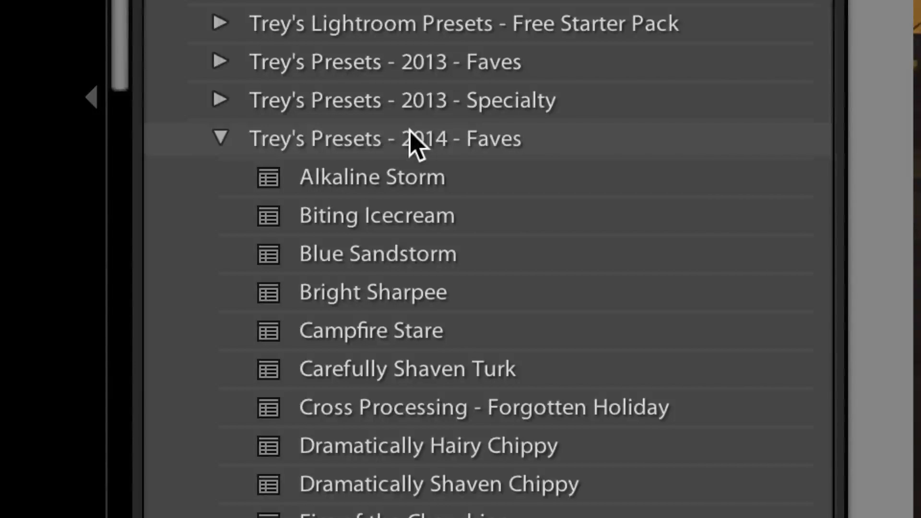
pyautogui.click(223, 139)
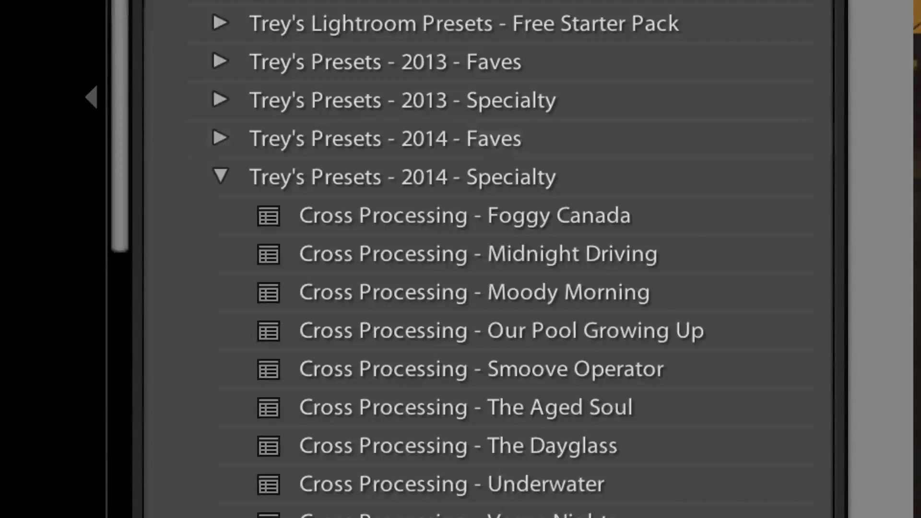
# - Bring Finder forward briefly, return to Lightroom and show the Preset examples collection in the Library grid
pyautogui.press('super+Tab')
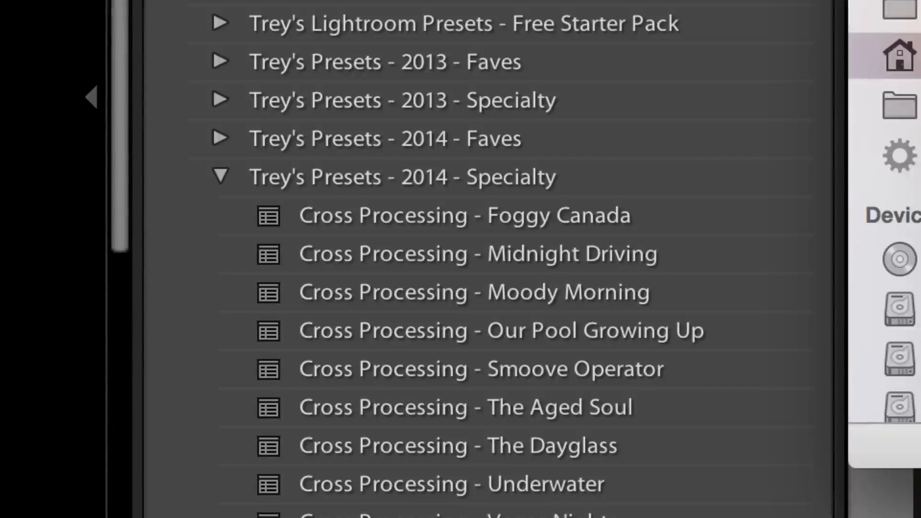
pyautogui.press('super+Tab')
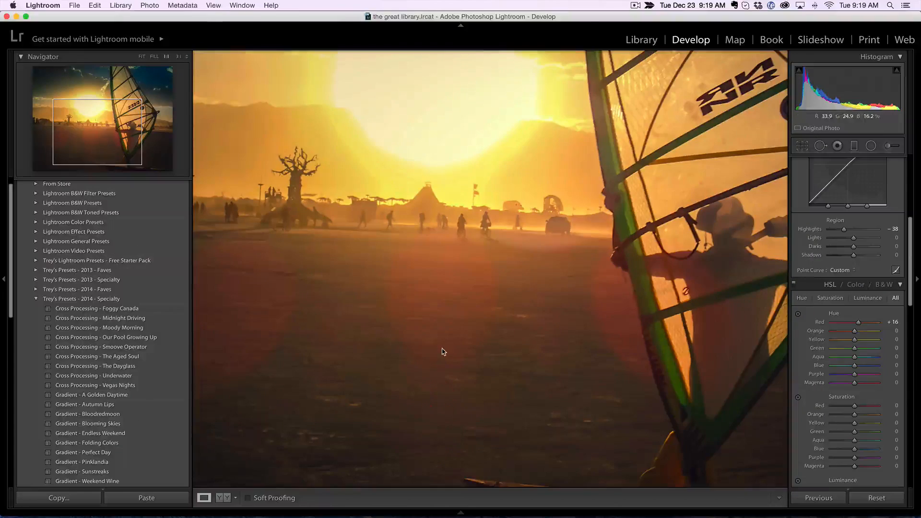
pyautogui.press('g')
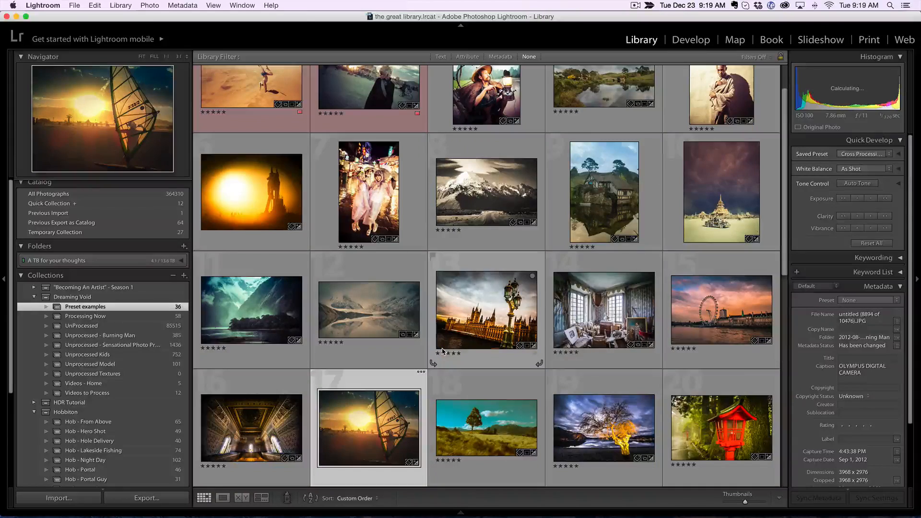